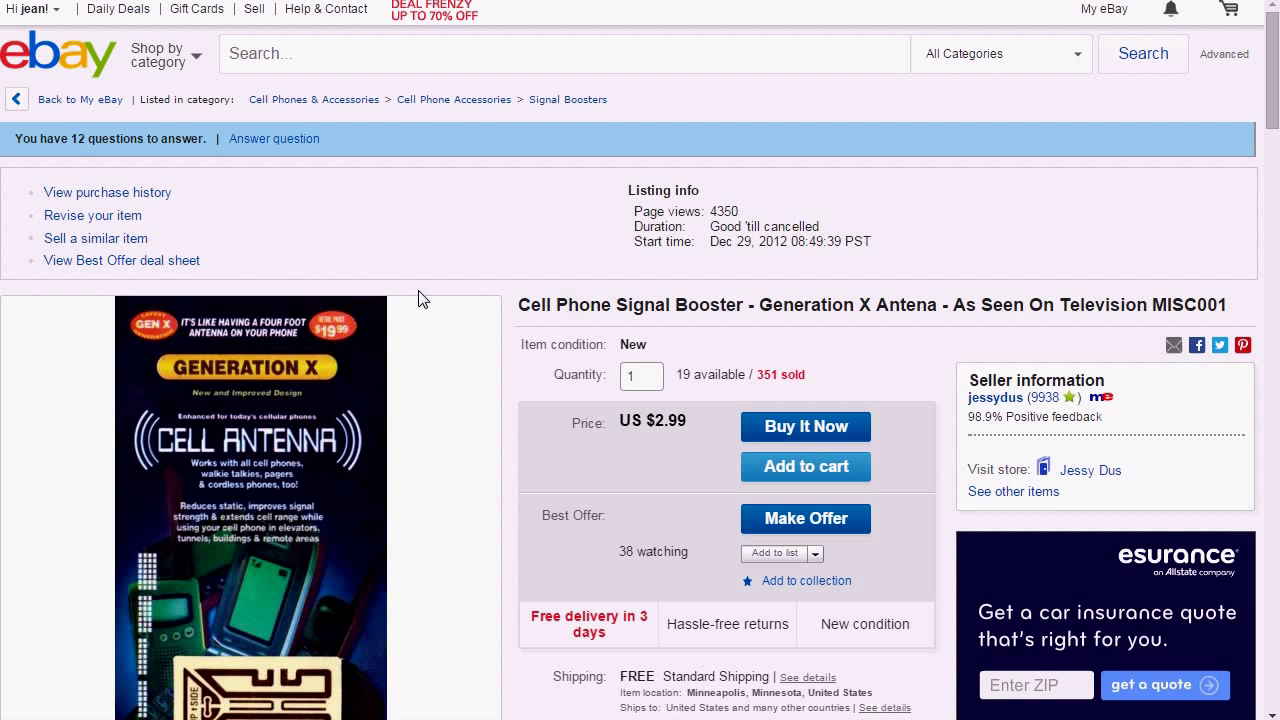
# Step: Start revising the signal booster listing and go to its category selection page
pyautogui.click(134, 222)
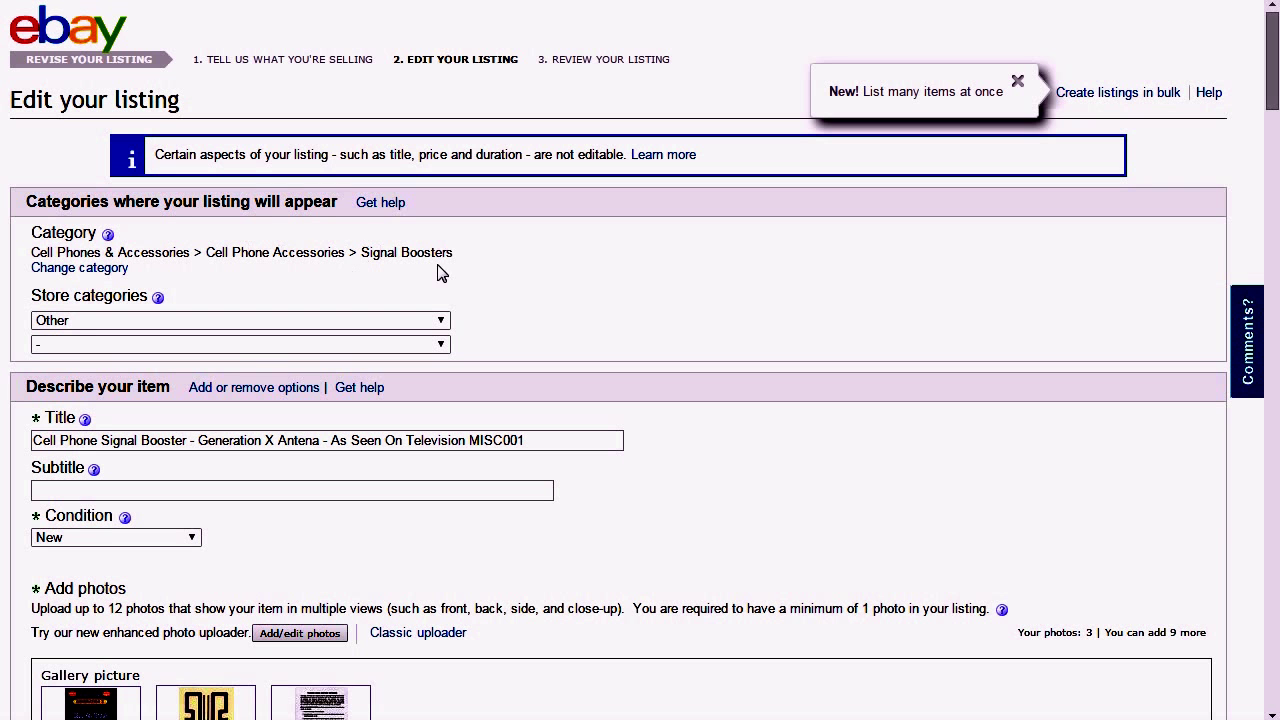
pyautogui.click(110, 270)
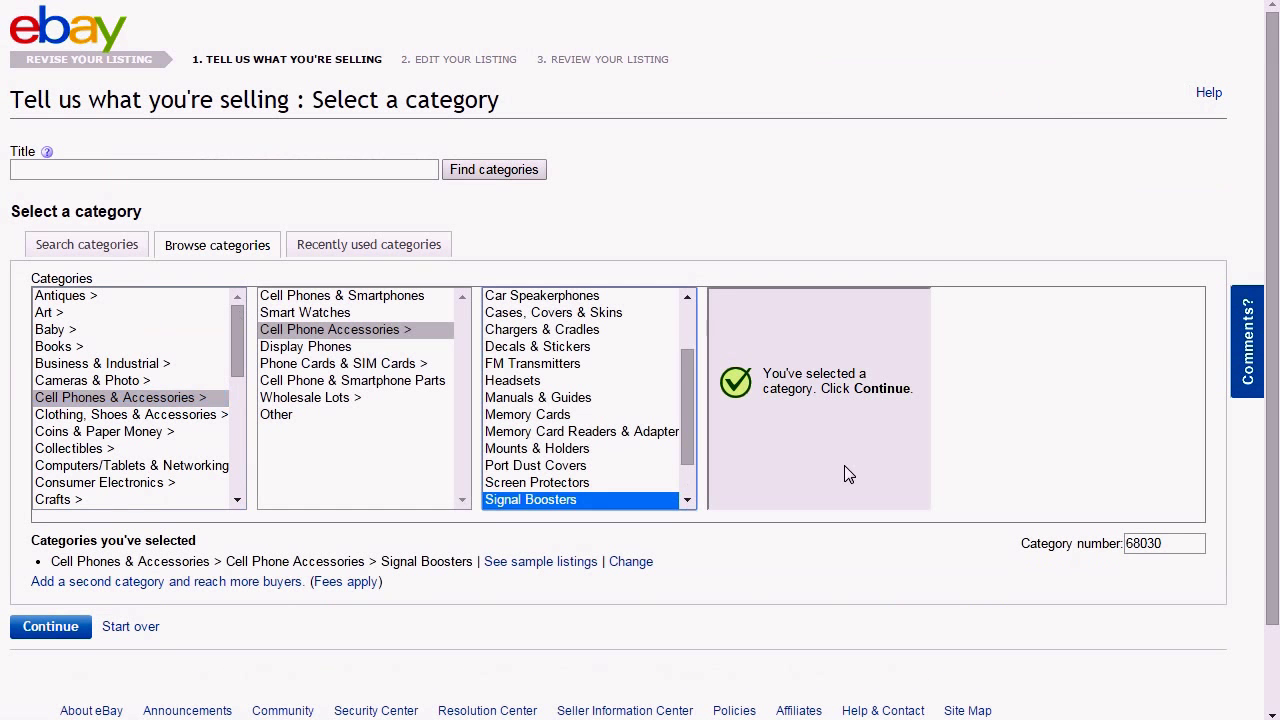
# Step: Copy the current category number 68030 to the clipboard
pyautogui.click(1072, 540)
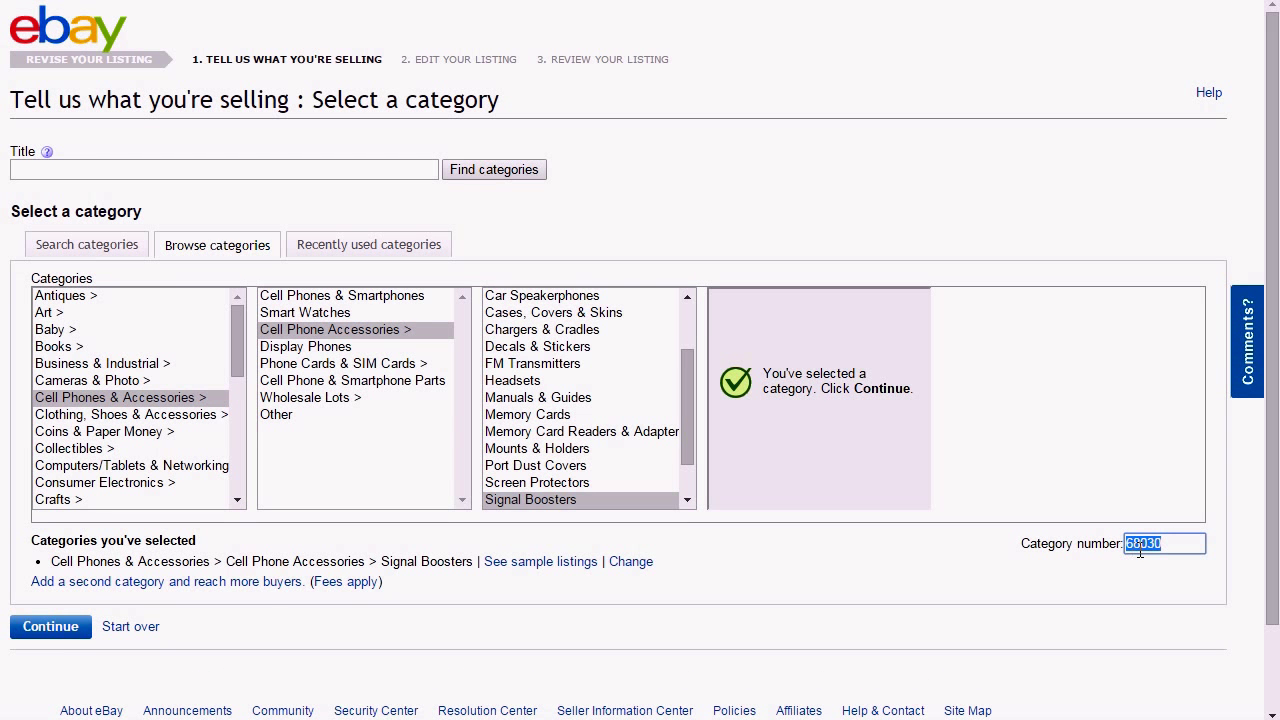
pyautogui.rightClick(1143, 545)
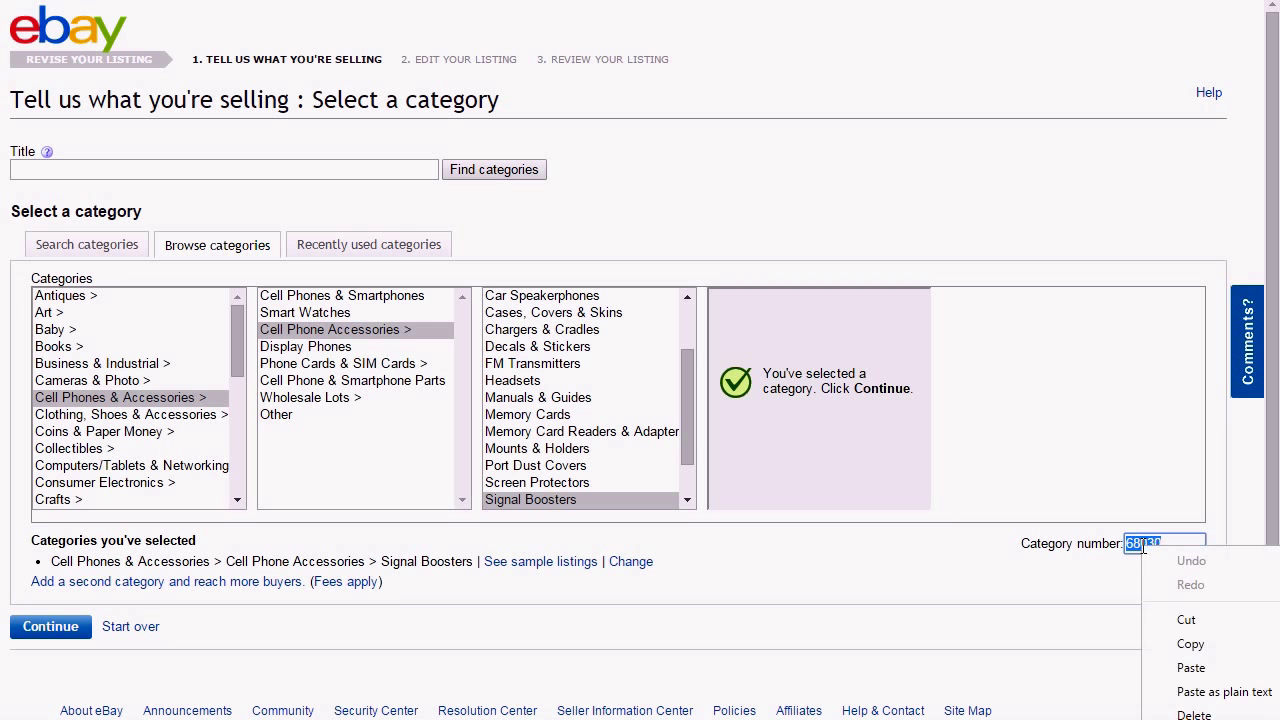
pyautogui.click(1190, 645)
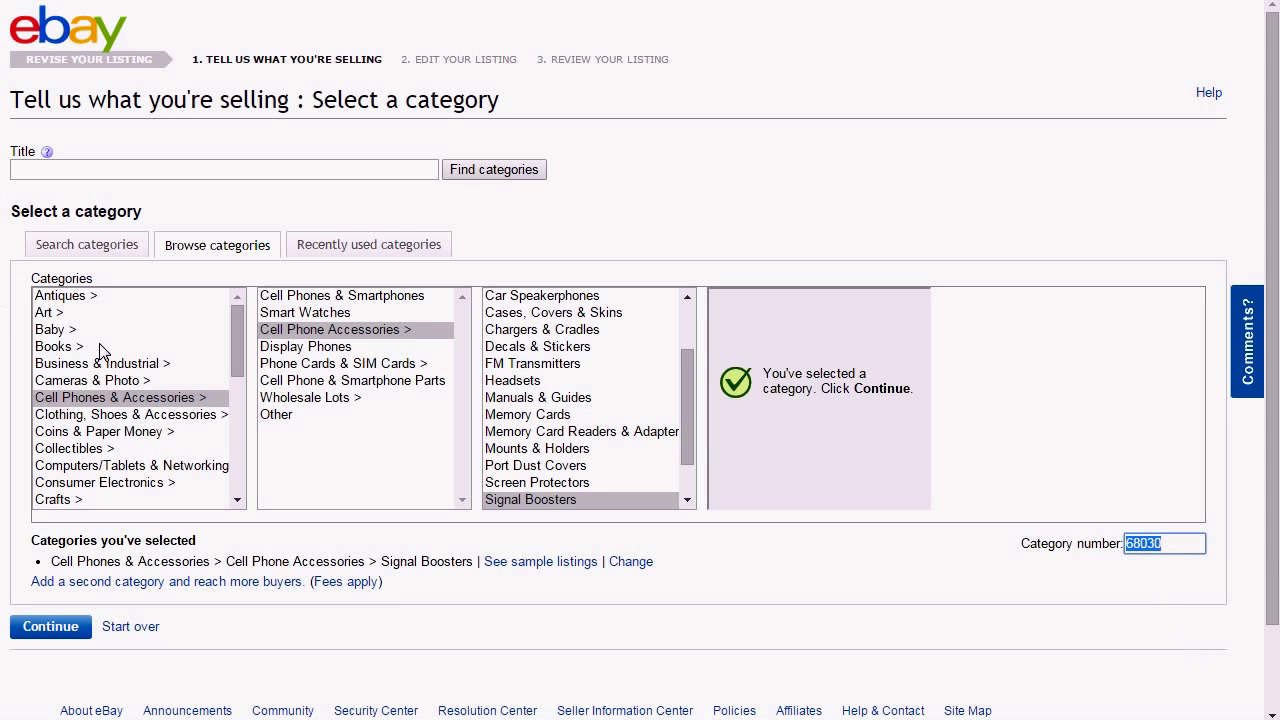
# Step: Change the category to Baby > Nursery Furniture > Nursery Furniture Sets and confirm it
pyautogui.click(72, 333)
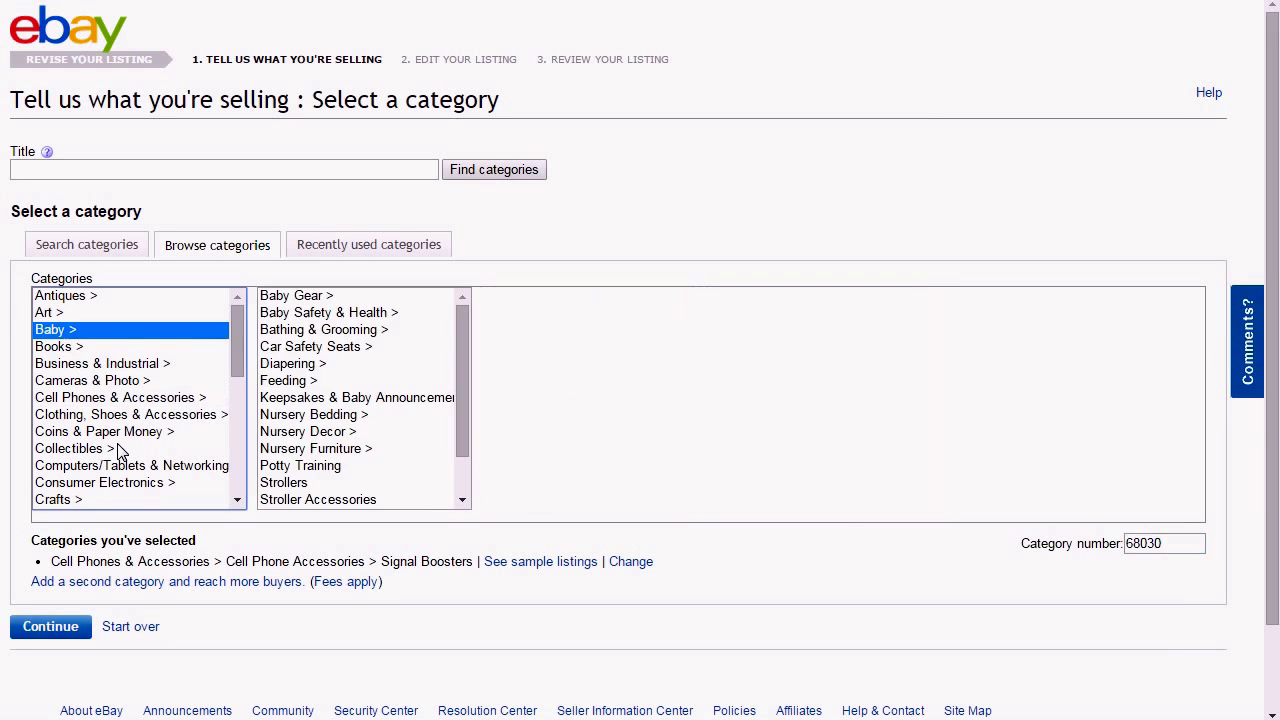
pyautogui.click(337, 448)
pyautogui.click(550, 414)
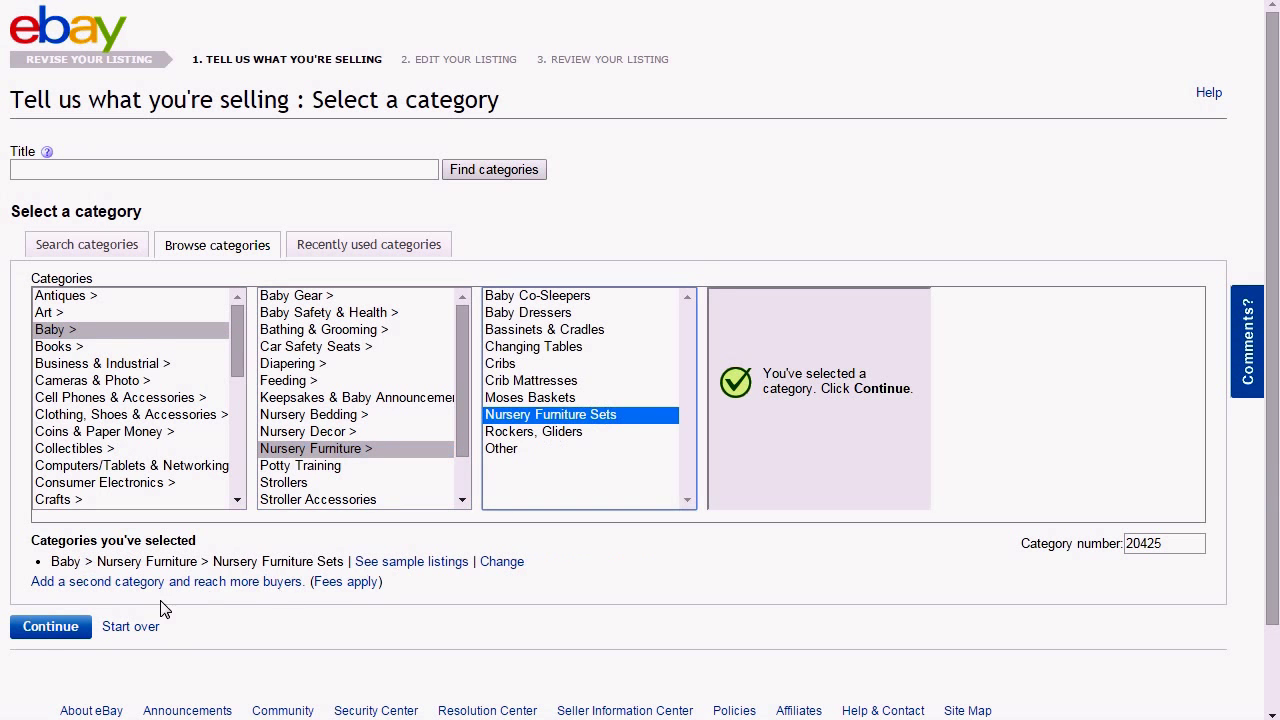
pyautogui.click(62, 630)
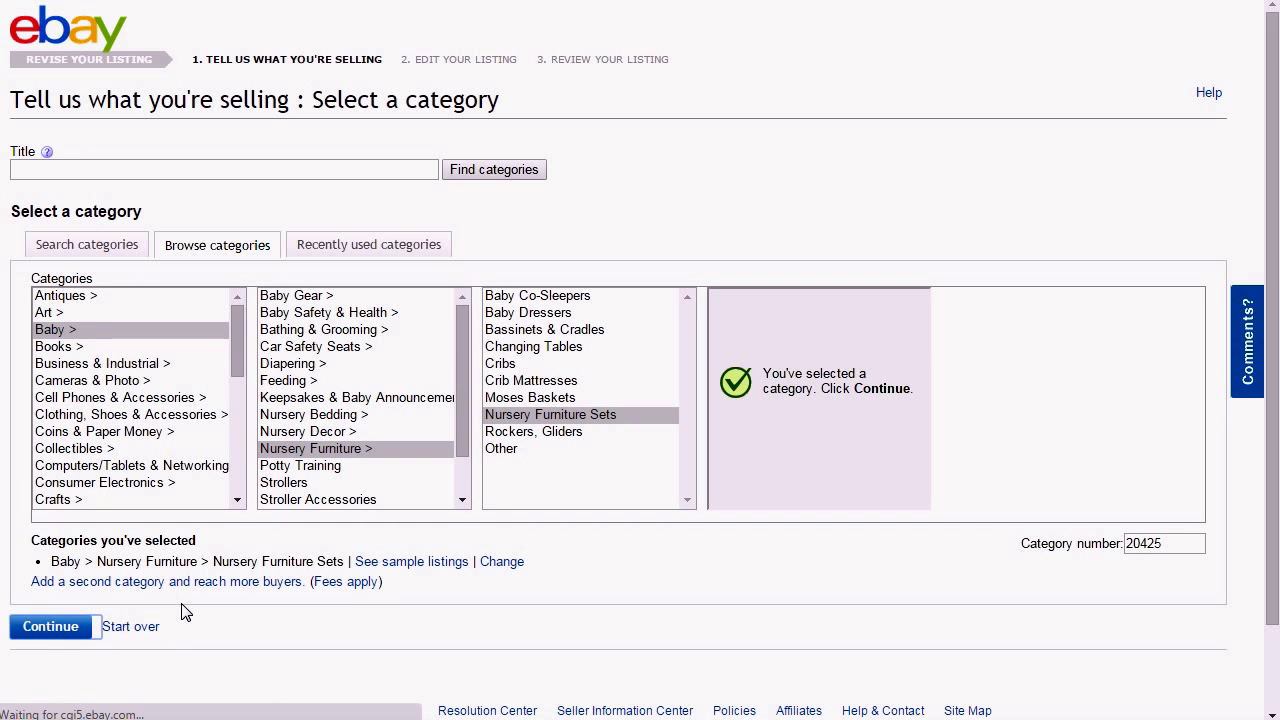
# Step: Review and submit the revisions with the listing in Nursery Furniture Sets
pyautogui.scroll(-9, 776, 428)
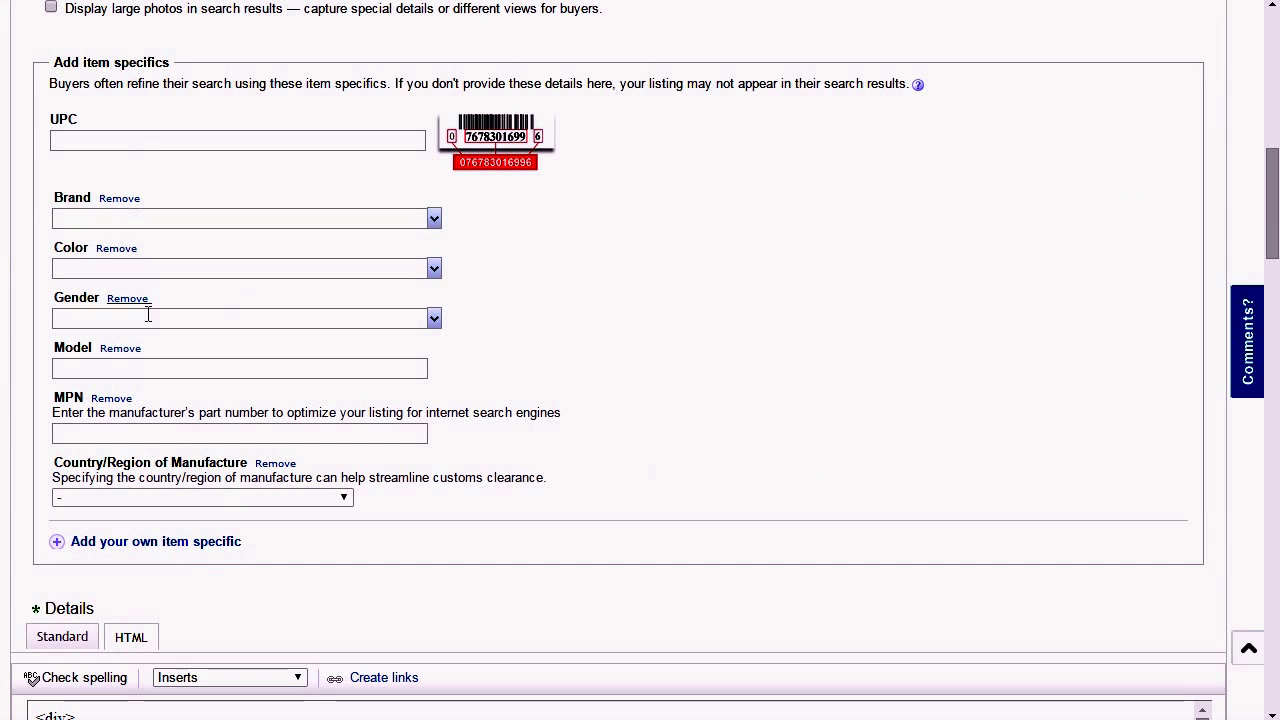
pyautogui.scroll(-3, 657, 417)
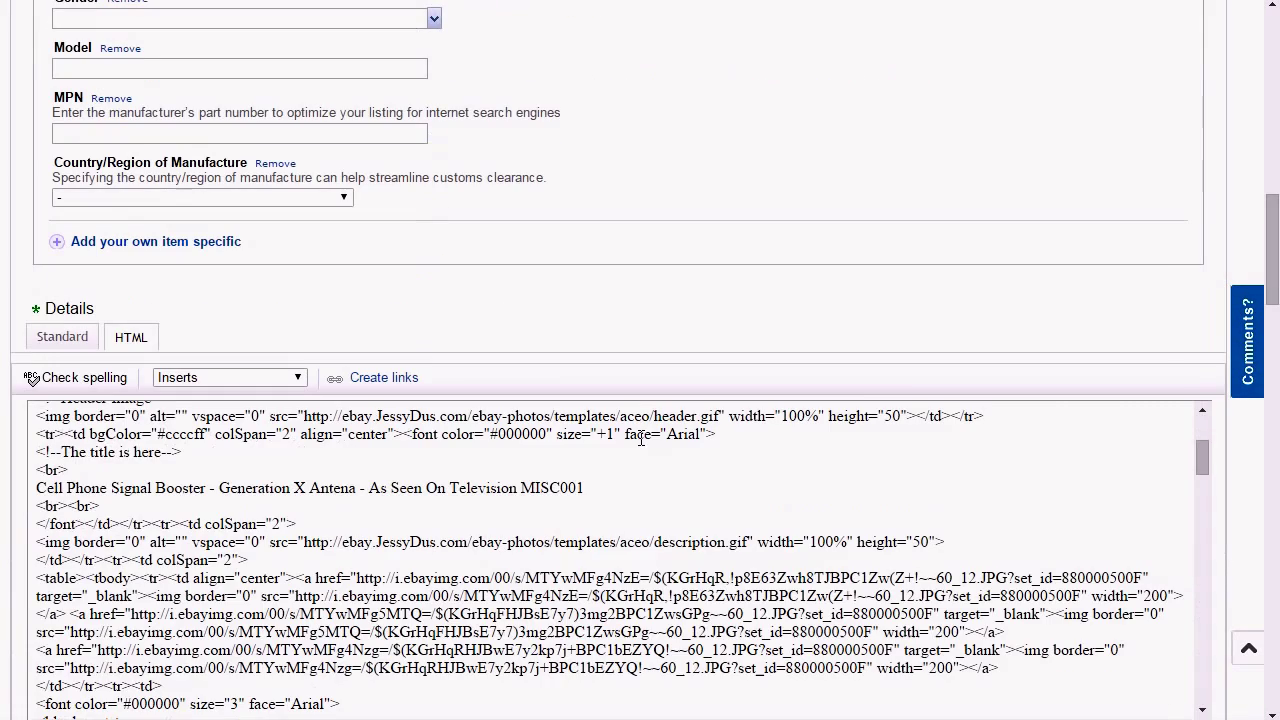
pyautogui.scroll(-2, 651, 143)
pyautogui.scroll(-20, 643, 608)
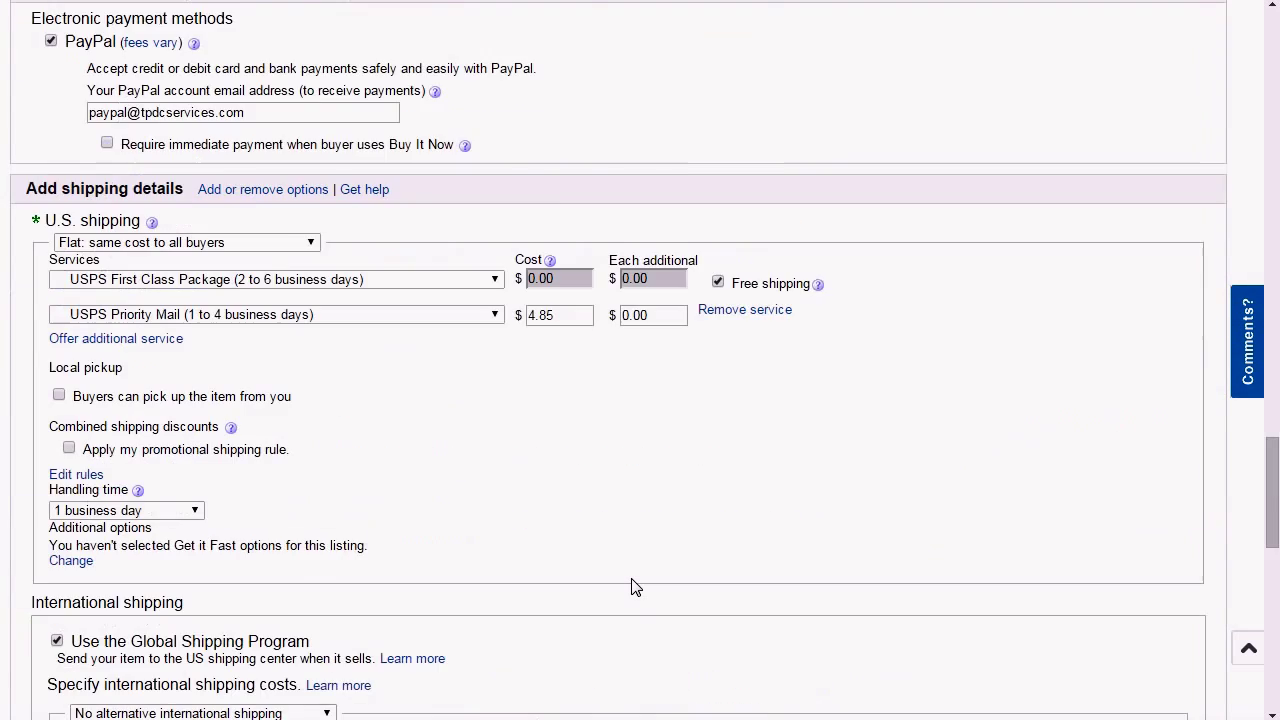
pyautogui.scroll(-1, 622, 583)
pyautogui.click(48, 533)
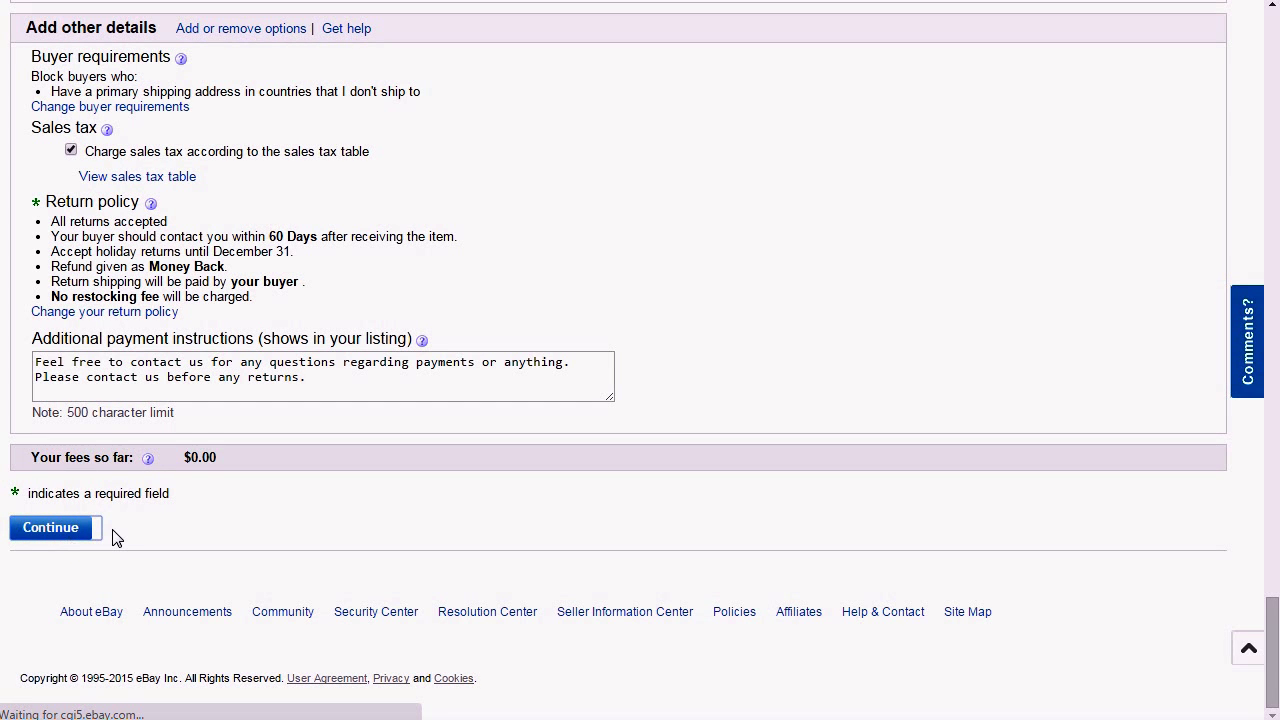
pyautogui.scroll(-3, 88, 590)
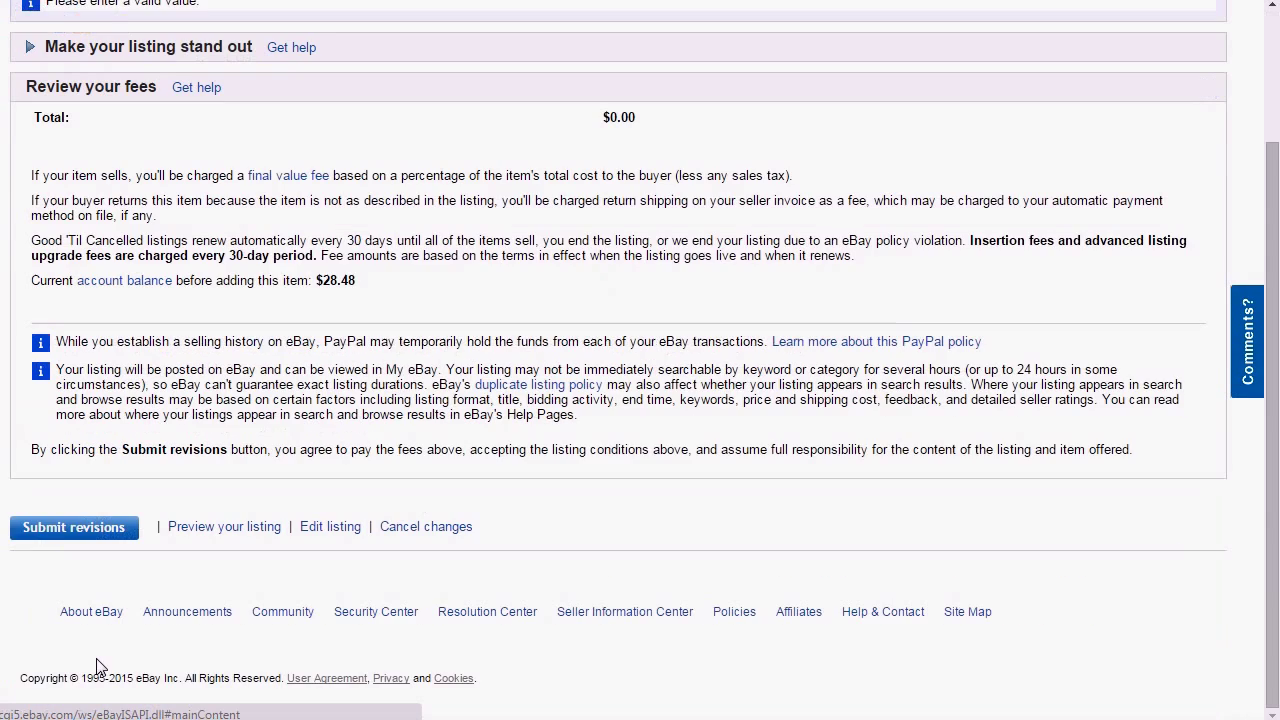
pyautogui.click(85, 537)
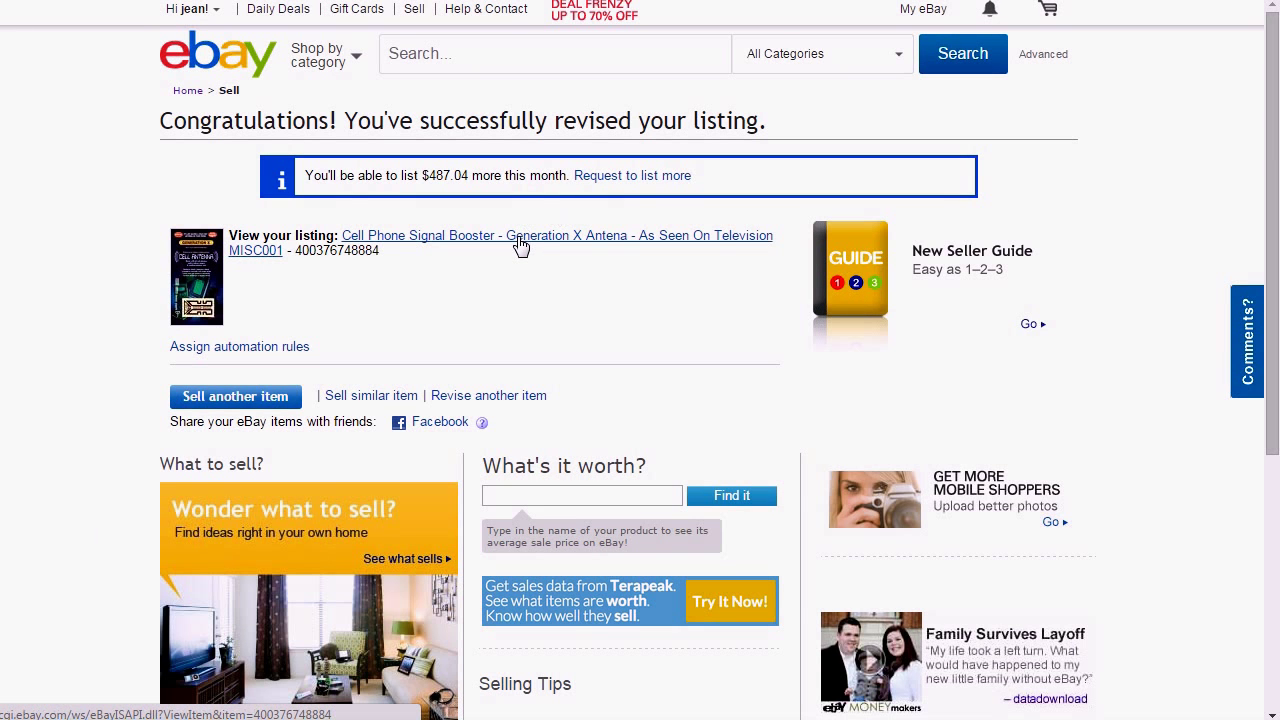
# Step: Open the revised listing's item page and revise it again, reaching the category selection
pyautogui.click(520, 245)
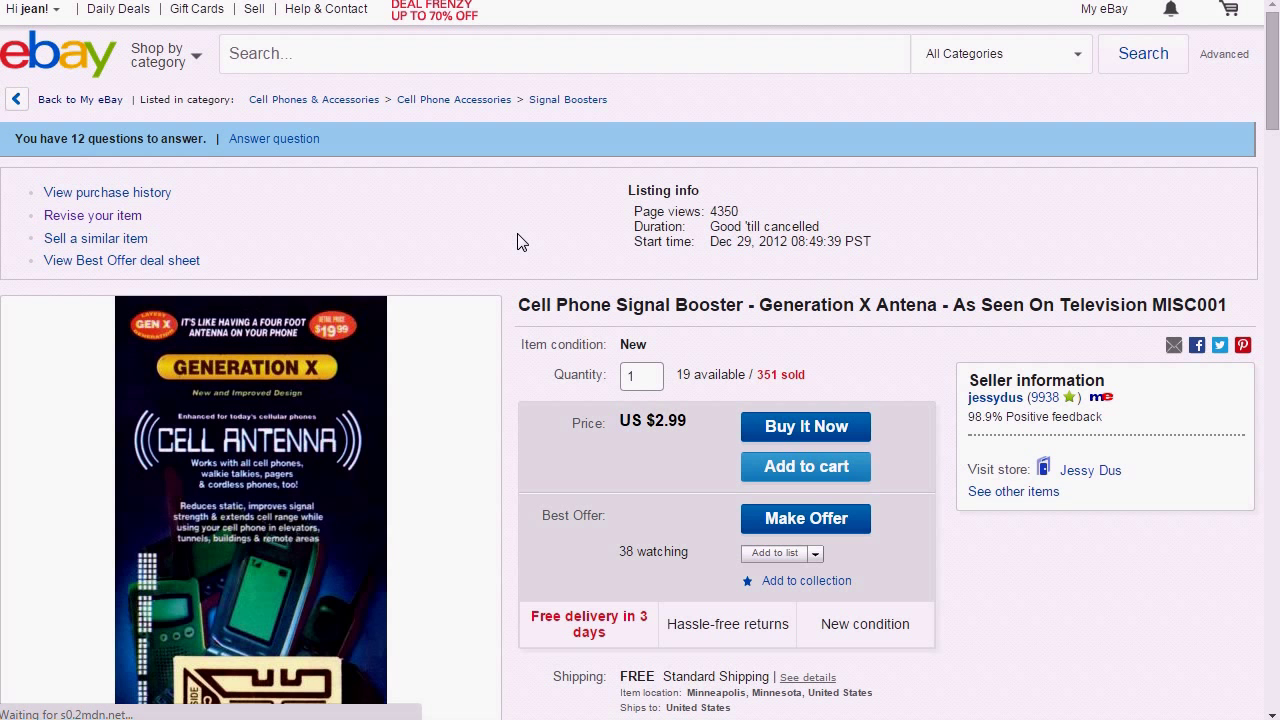
pyautogui.click(92, 216)
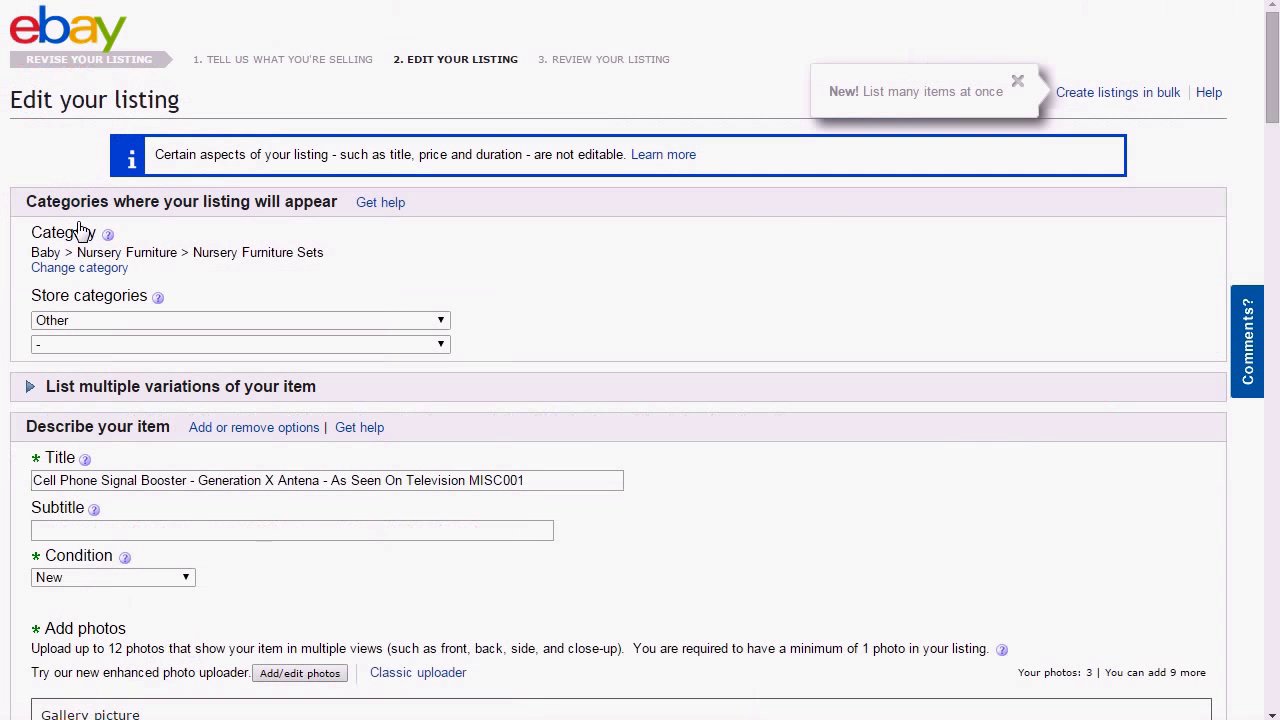
pyautogui.click(81, 270)
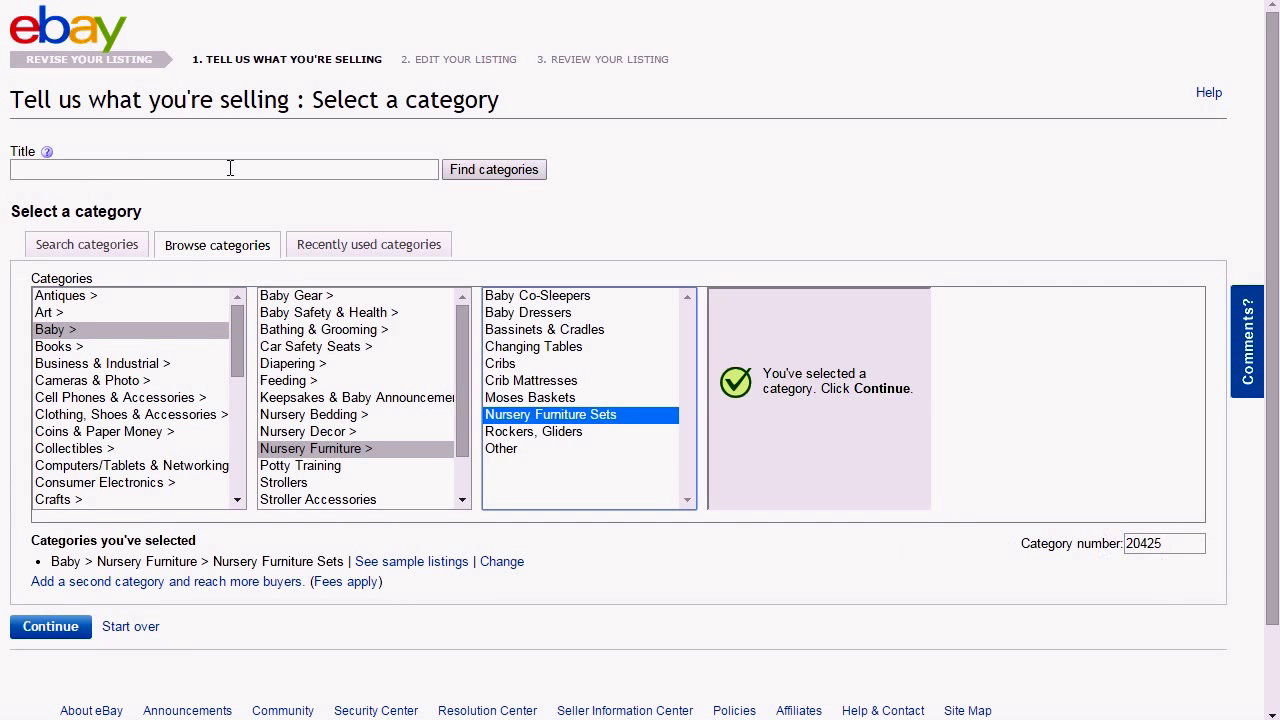
# Step: Search categories for the pasted number 68030 and select Signal Boosters
pyautogui.rightClick(70, 167)
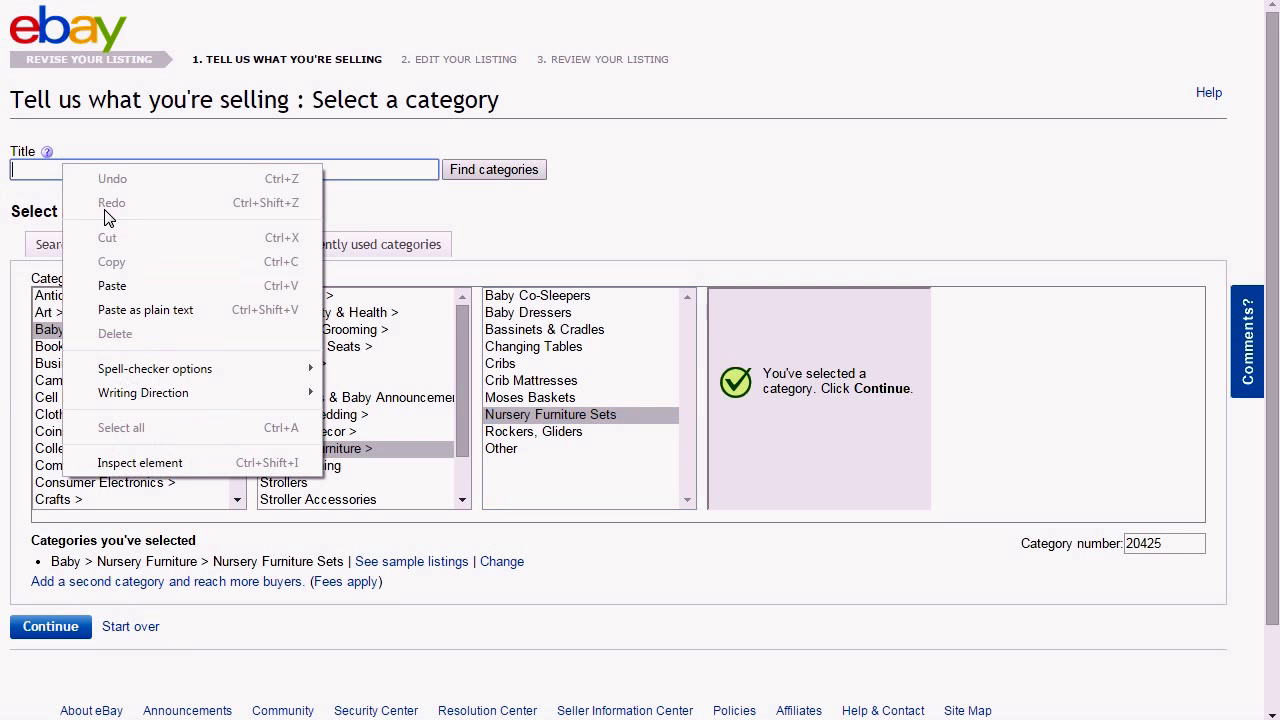
pyautogui.click(148, 284)
pyautogui.click(488, 172)
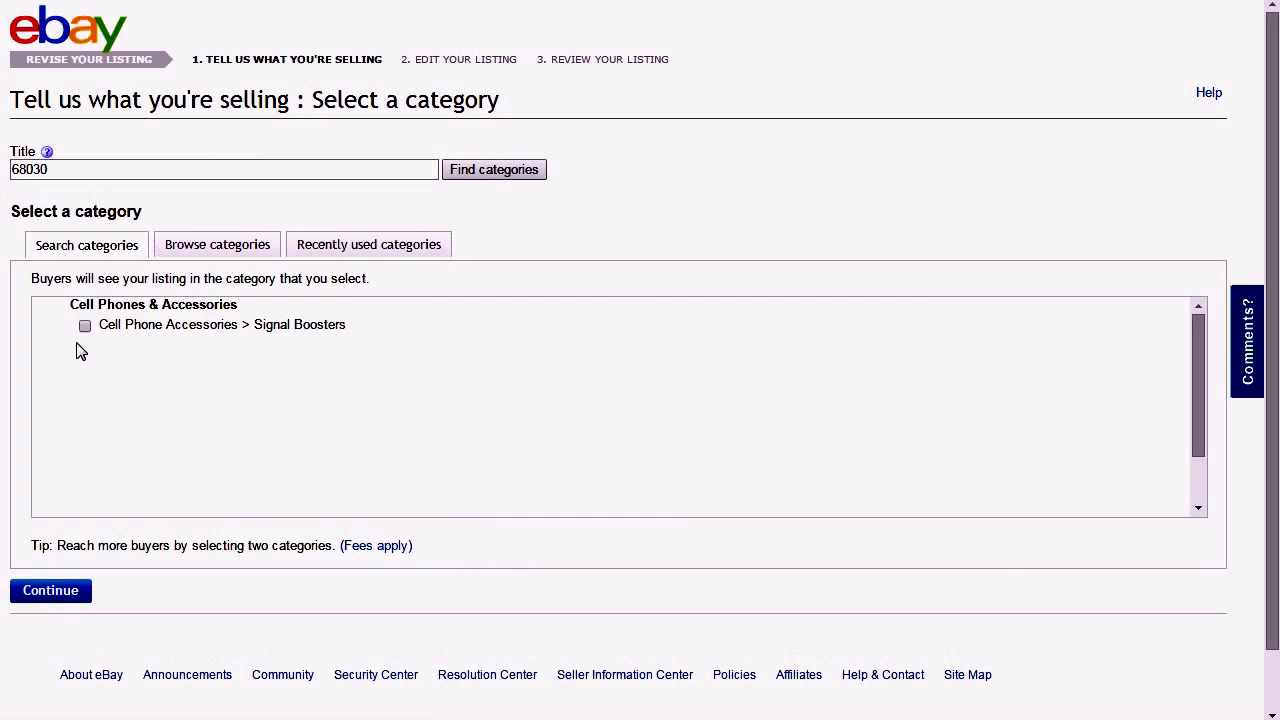
pyautogui.click(85, 328)
# Step: Return to the Edit your listing page and go down to the item specifics
pyautogui.click(55, 621)
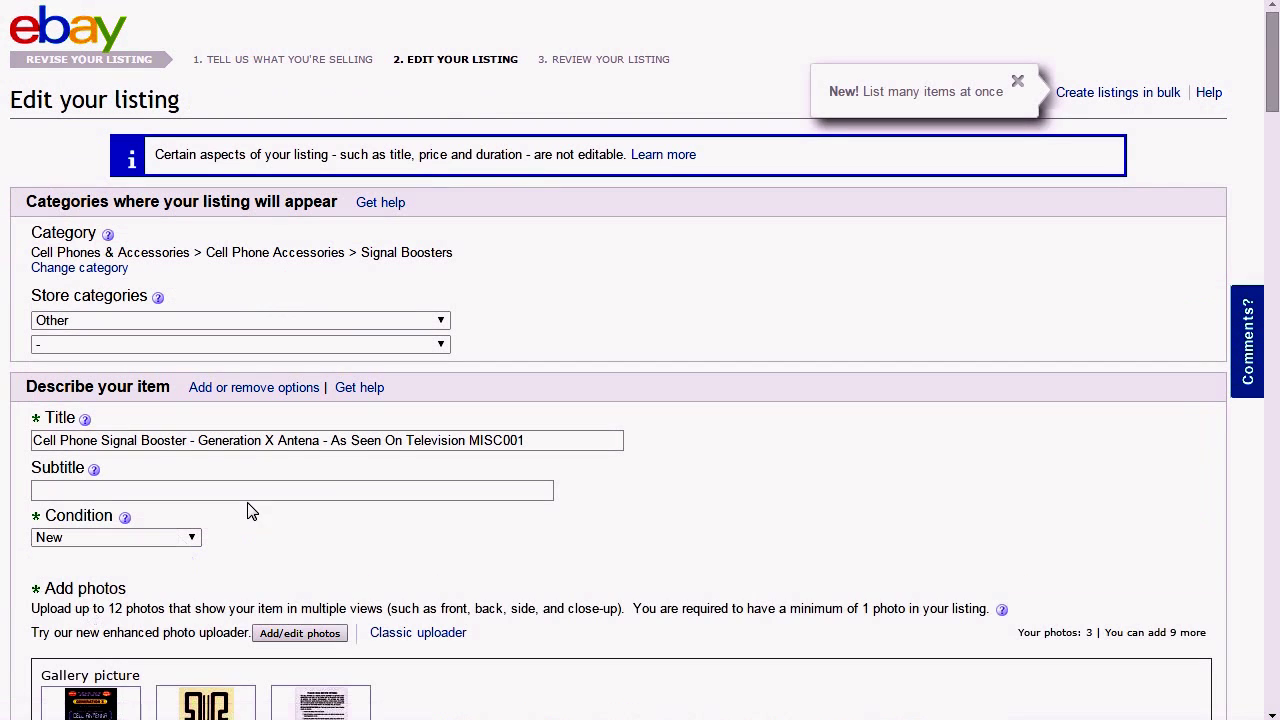
pyautogui.scroll(-4, 329, 480)
pyautogui.scroll(-3, 371, 394)
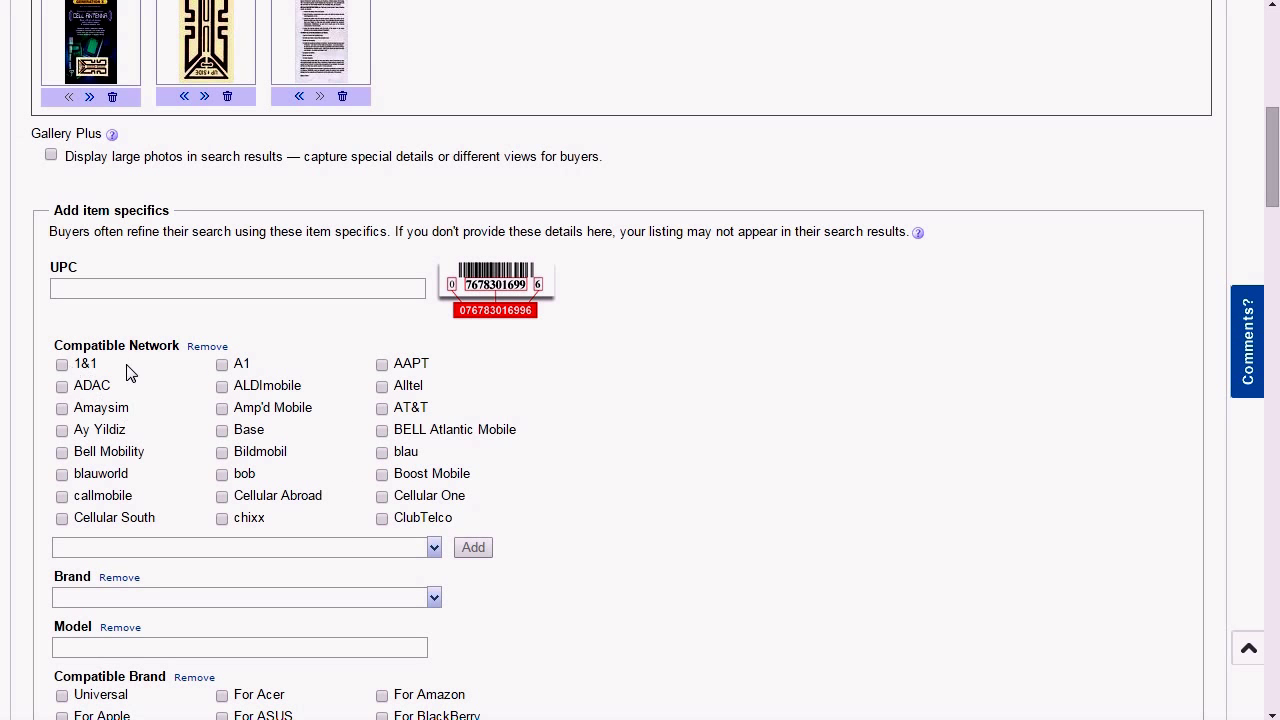
# Step: Tick 1&1, ADAC, Amaysim, Ay Yildiz, Cellular South, callmobile and Bell Mobility as compatible networks
pyautogui.click(62, 364)
pyautogui.click(62, 386)
pyautogui.click(62, 408)
pyautogui.click(62, 430)
pyautogui.click(62, 518)
pyautogui.click(62, 496)
pyautogui.click(62, 452)
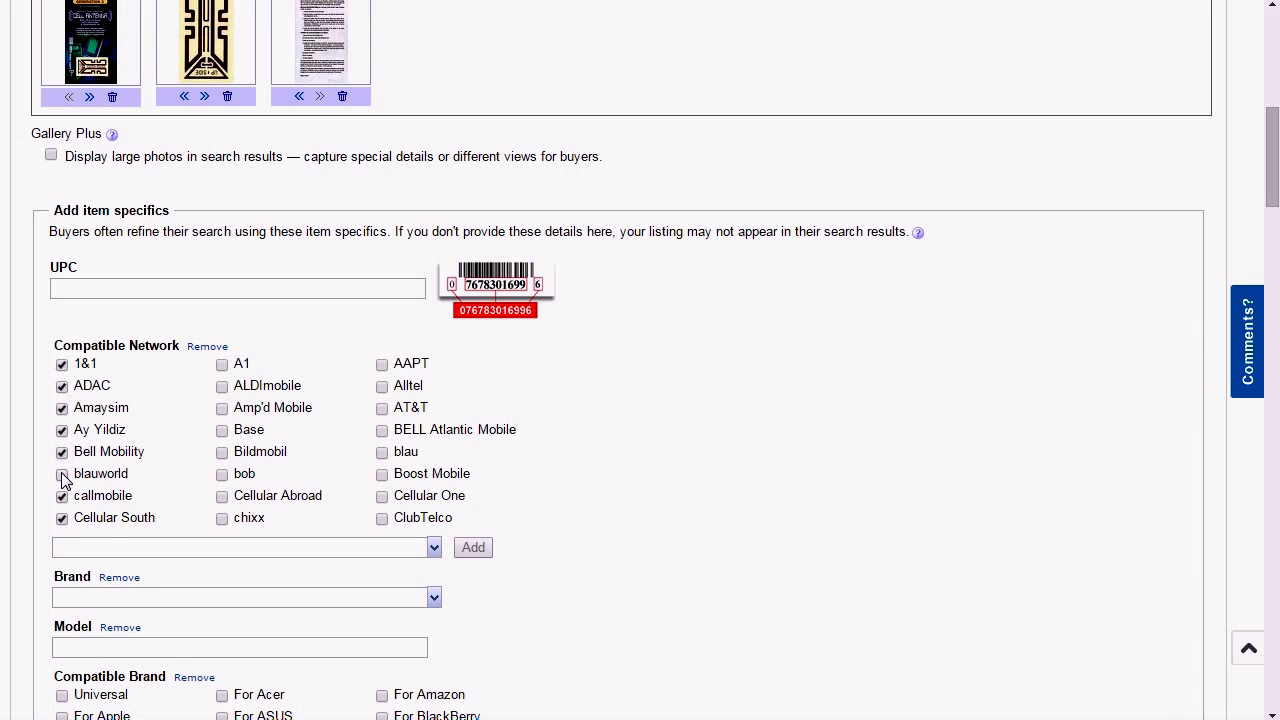
# Step: Set the item's brand to Cell Phone Booster
pyautogui.click(201, 601)
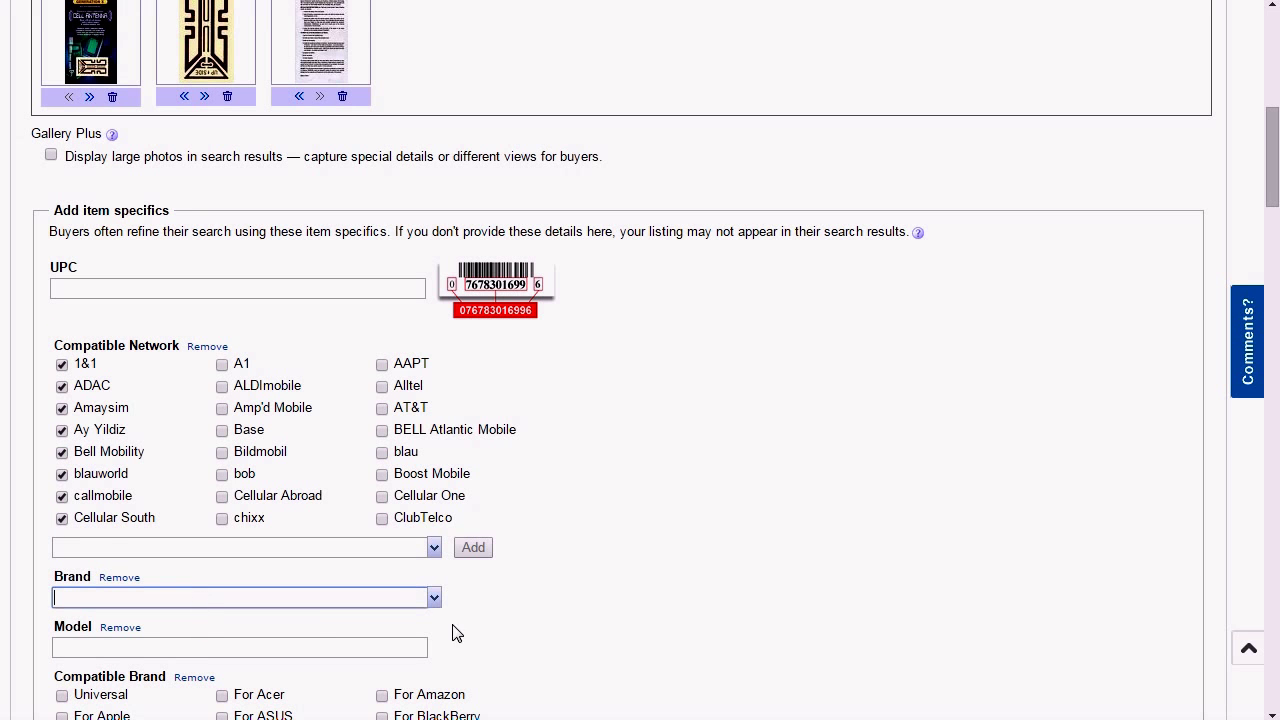
pyautogui.write('Ce')
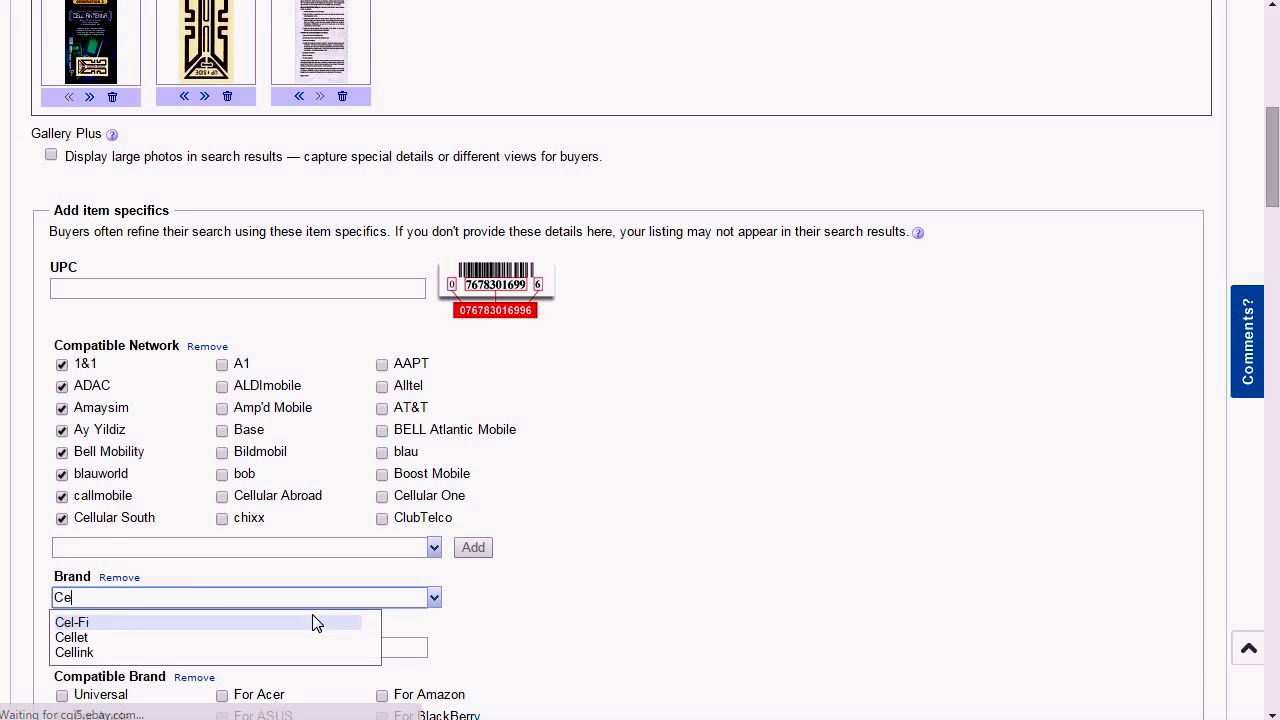
pyautogui.write('ll Phone Booster')
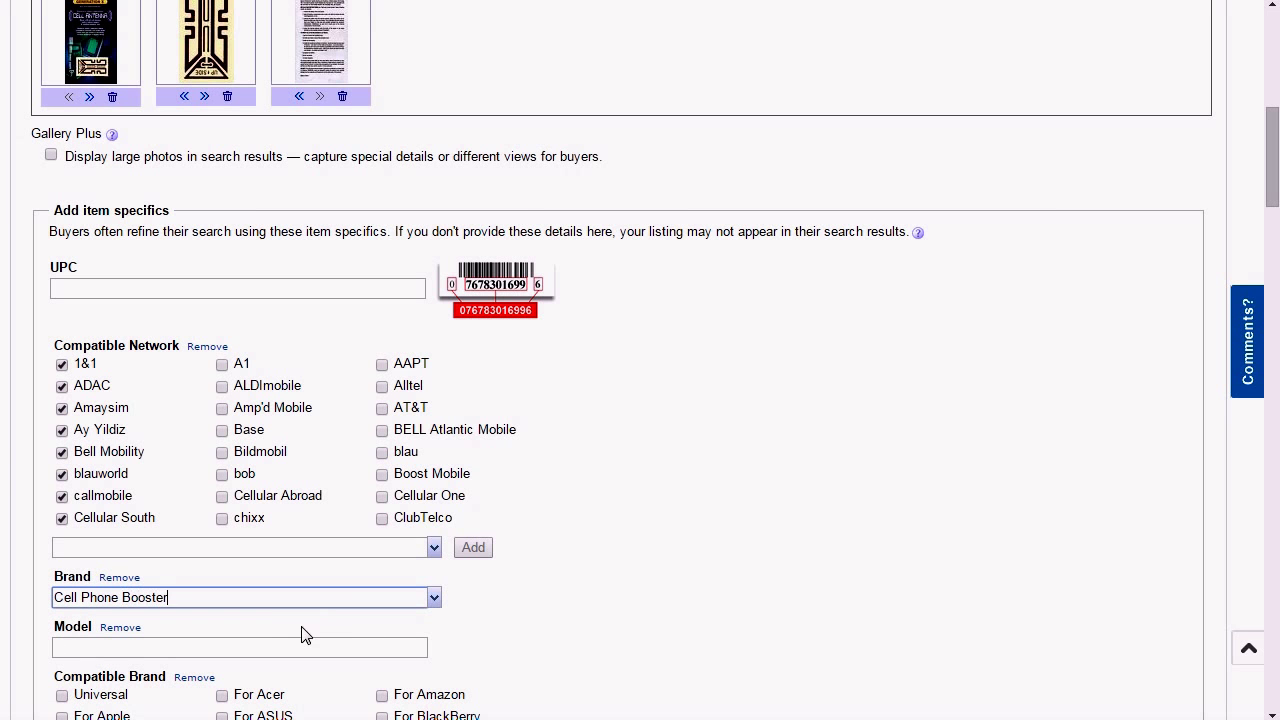
pyautogui.click(247, 650)
# Step: Tick chixx, A1, Base, bob, Cellular Abroad, Bildmobil and Amp'd Mobile as compatible networks
pyautogui.scroll(-3, 350, 628)
pyautogui.scroll(-2, 361, 624)
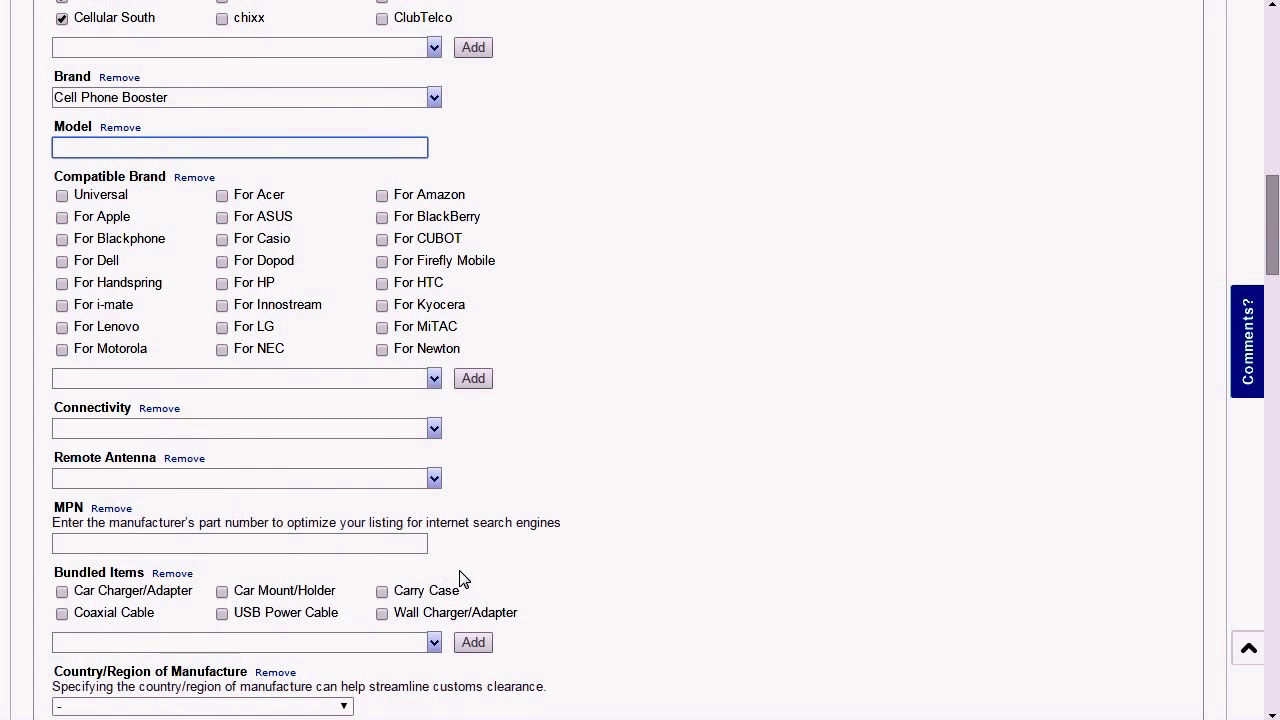
pyautogui.scroll(3, 455, 424)
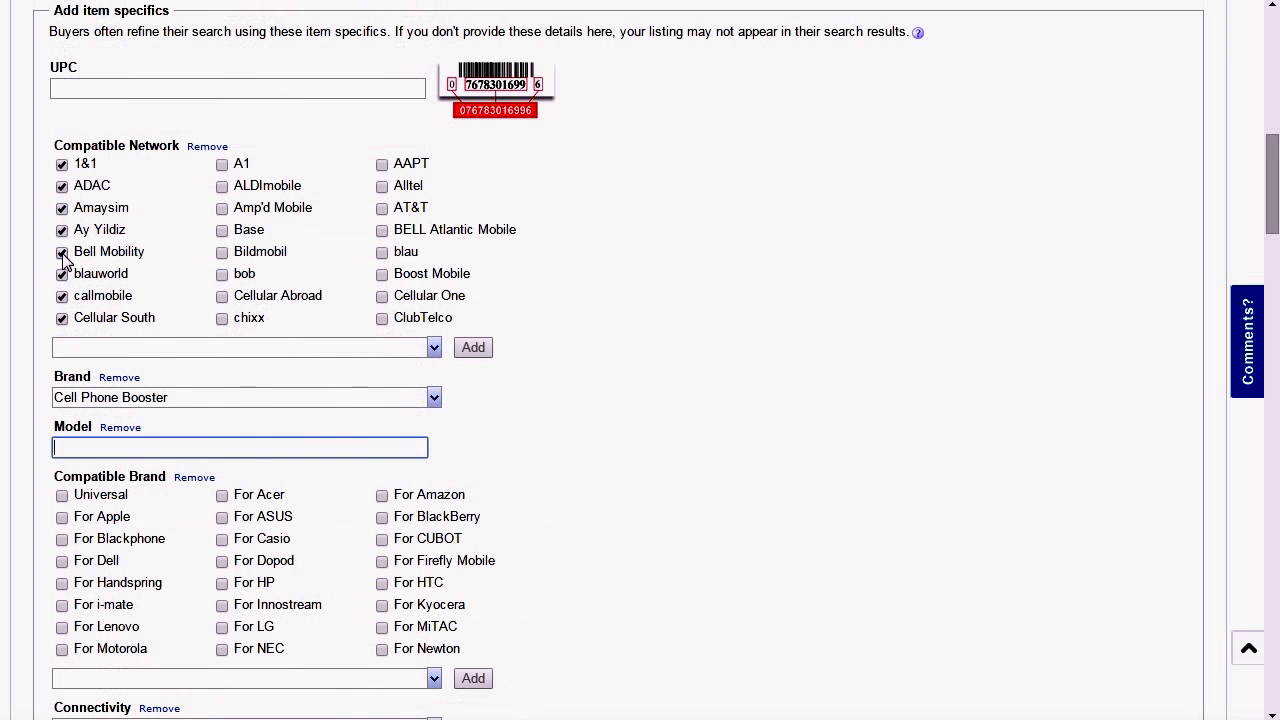
pyautogui.click(222, 318)
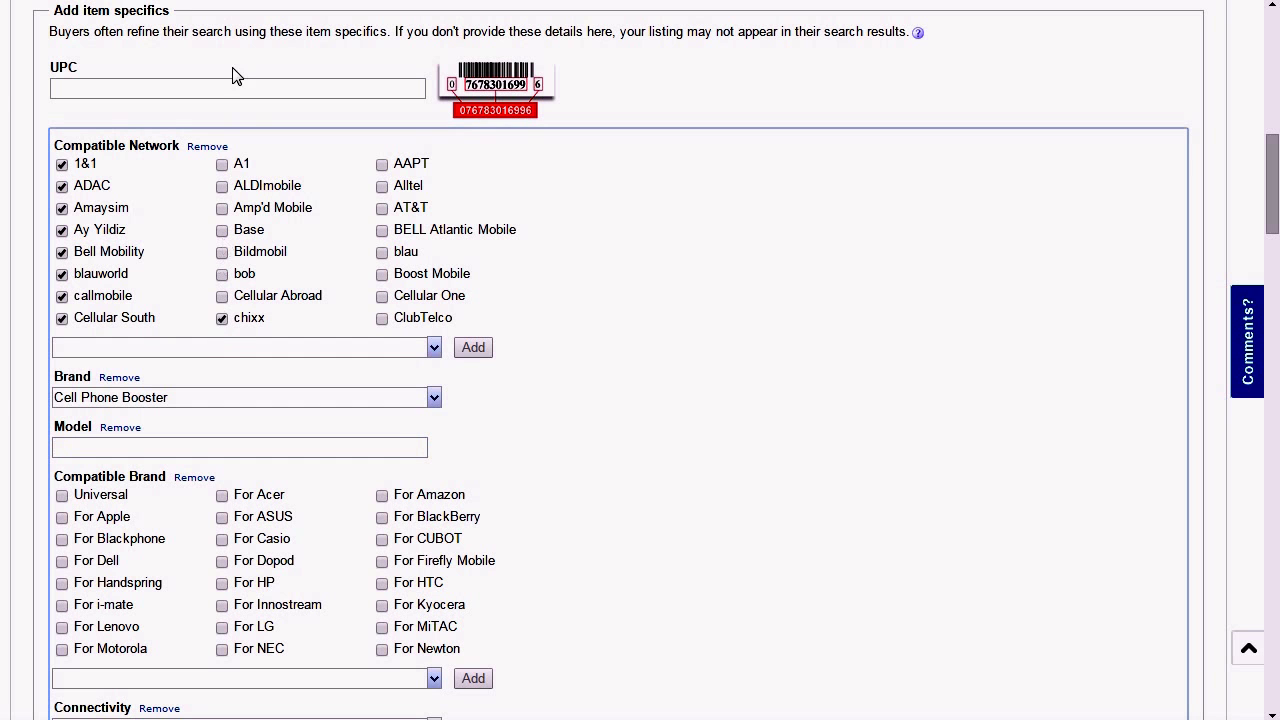
pyautogui.click(222, 164)
pyautogui.click(222, 230)
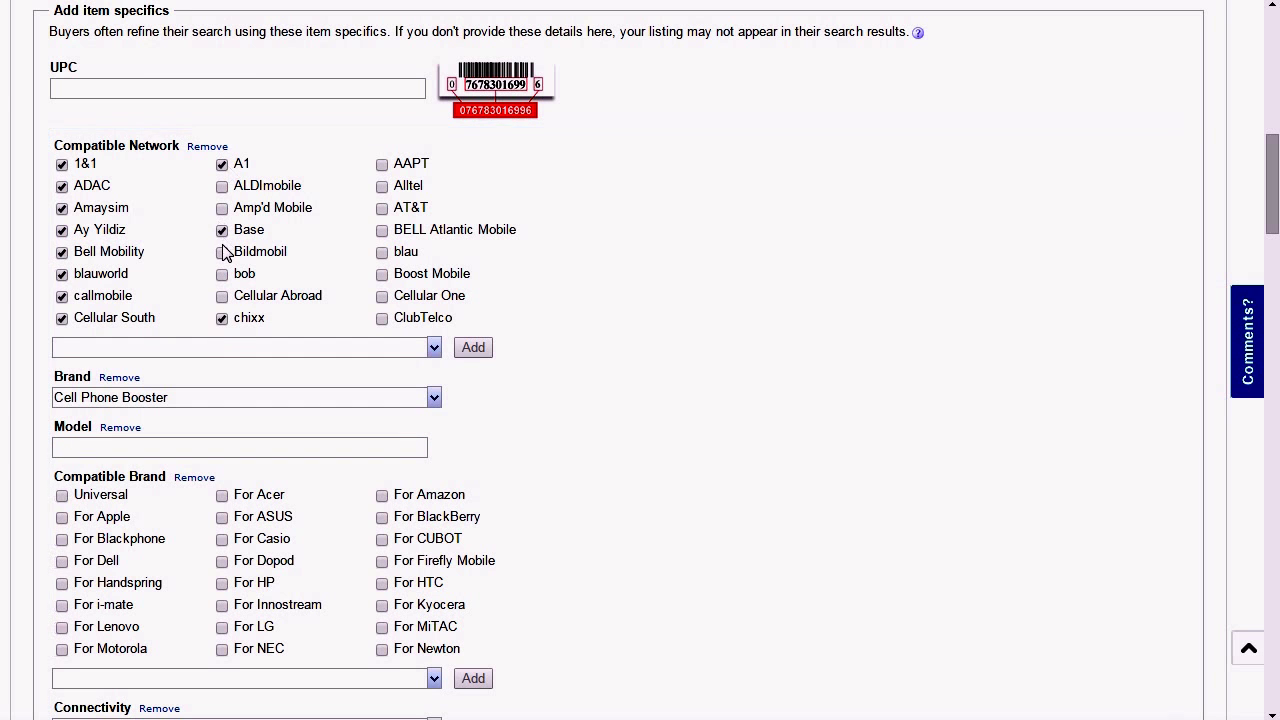
pyautogui.click(222, 274)
pyautogui.click(222, 297)
pyautogui.click(222, 252)
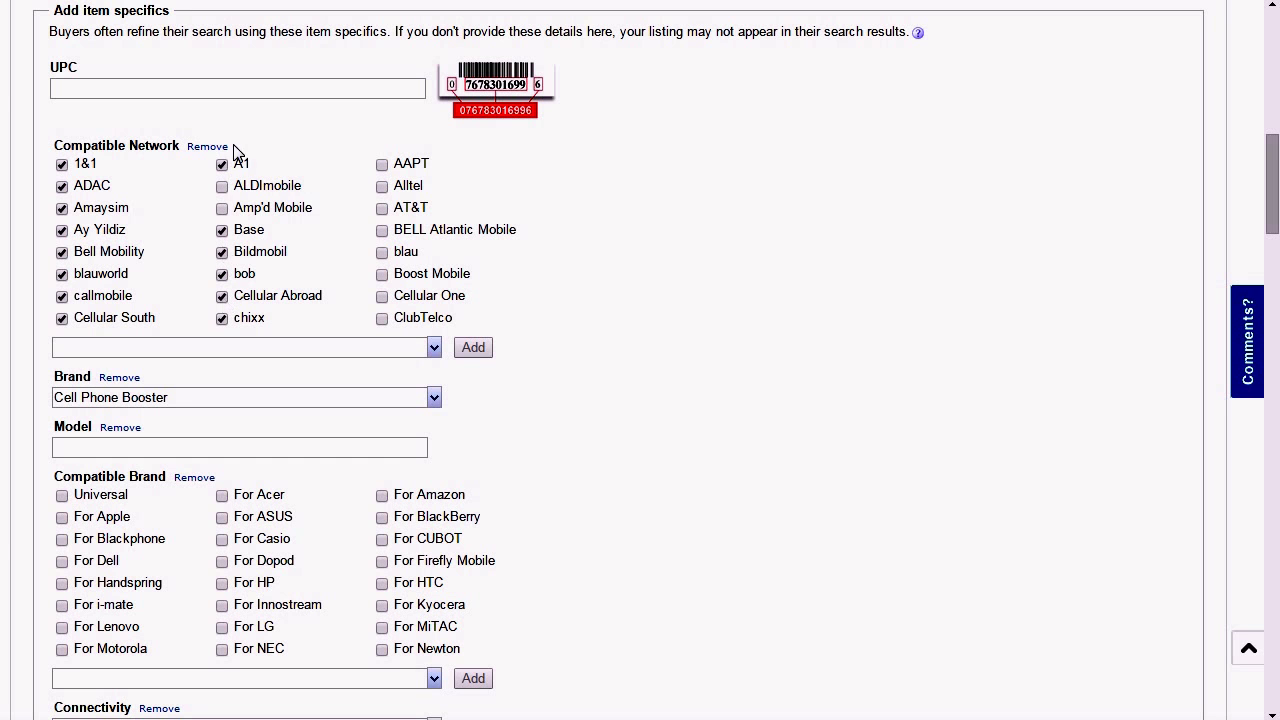
pyautogui.click(222, 208)
# Step: Tick blau, AT&T, AAPT, Alltel, BELL Atlantic Mobile, Boost Mobile, Cellular One and ClubTelco
pyautogui.click(382, 252)
pyautogui.click(382, 208)
pyautogui.click(382, 164)
pyautogui.click(382, 186)
pyautogui.click(382, 230)
pyautogui.click(382, 274)
pyautogui.click(382, 296)
pyautogui.click(382, 318)
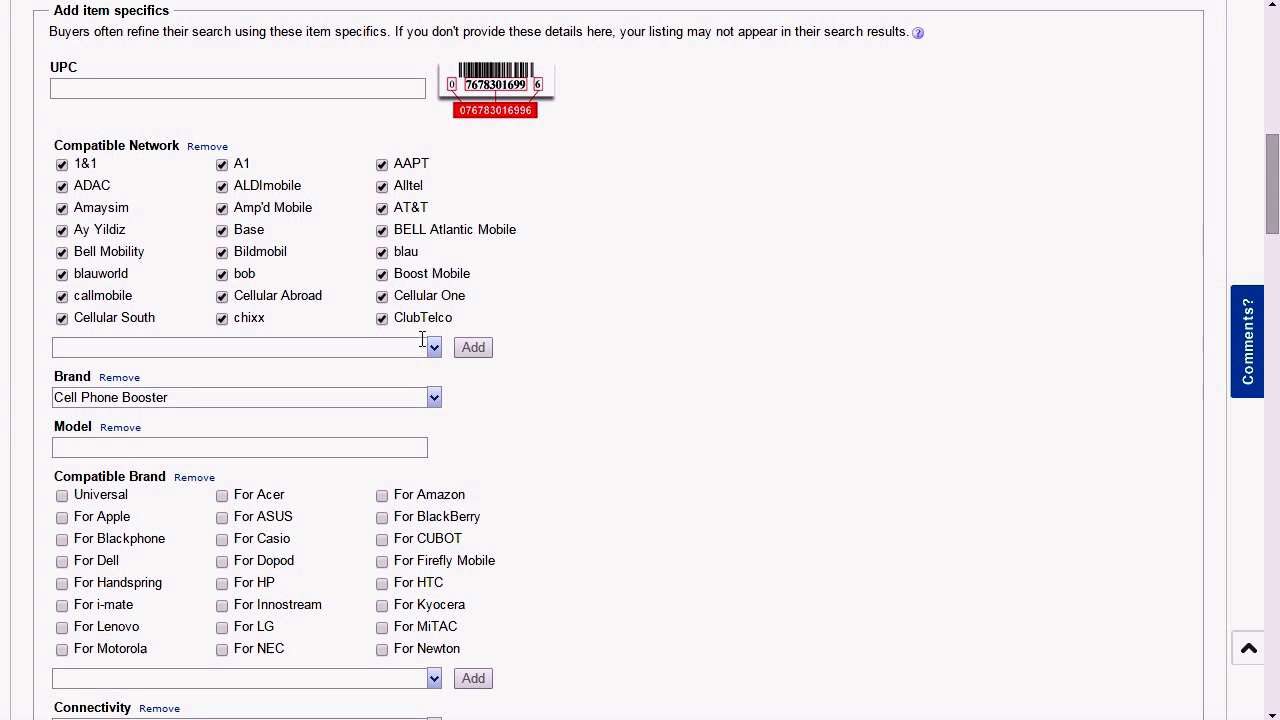
# Step: Review and submit the revisions with Signal Boosters category and compatible networks
pyautogui.scroll(-8, 434, 434)
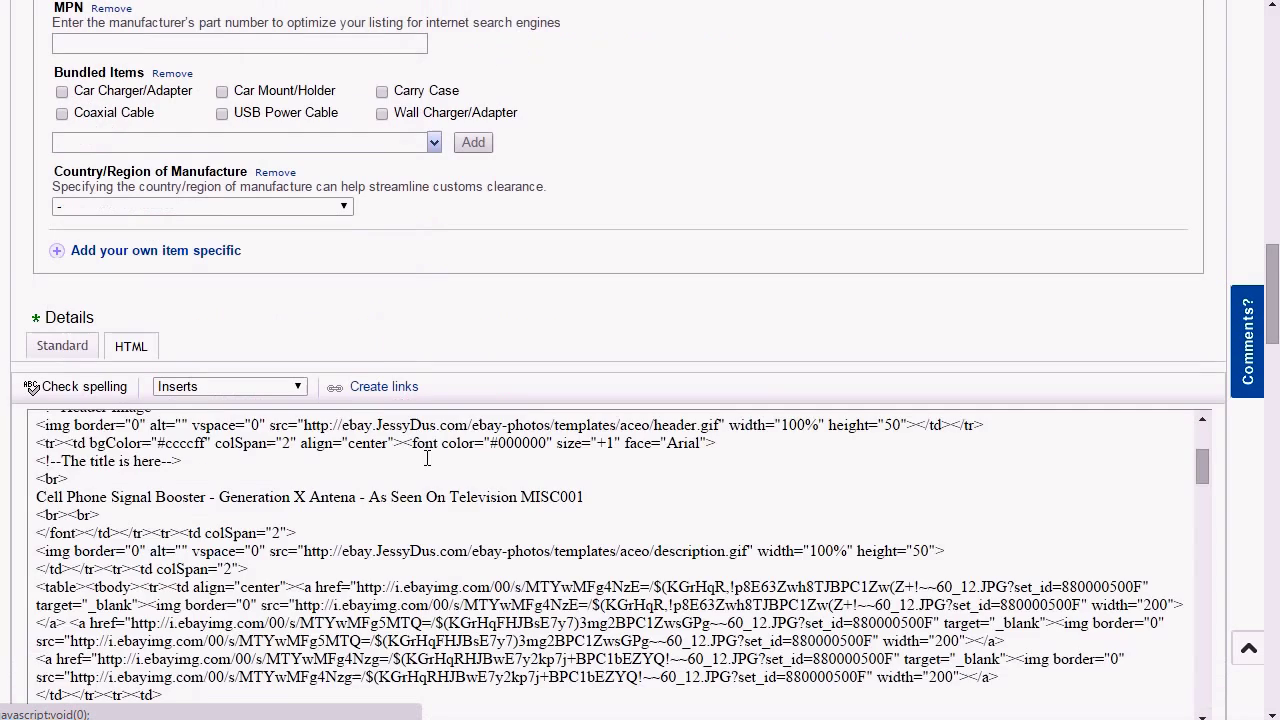
pyautogui.scroll(-5, 456, 529)
pyautogui.scroll(-20, 456, 529)
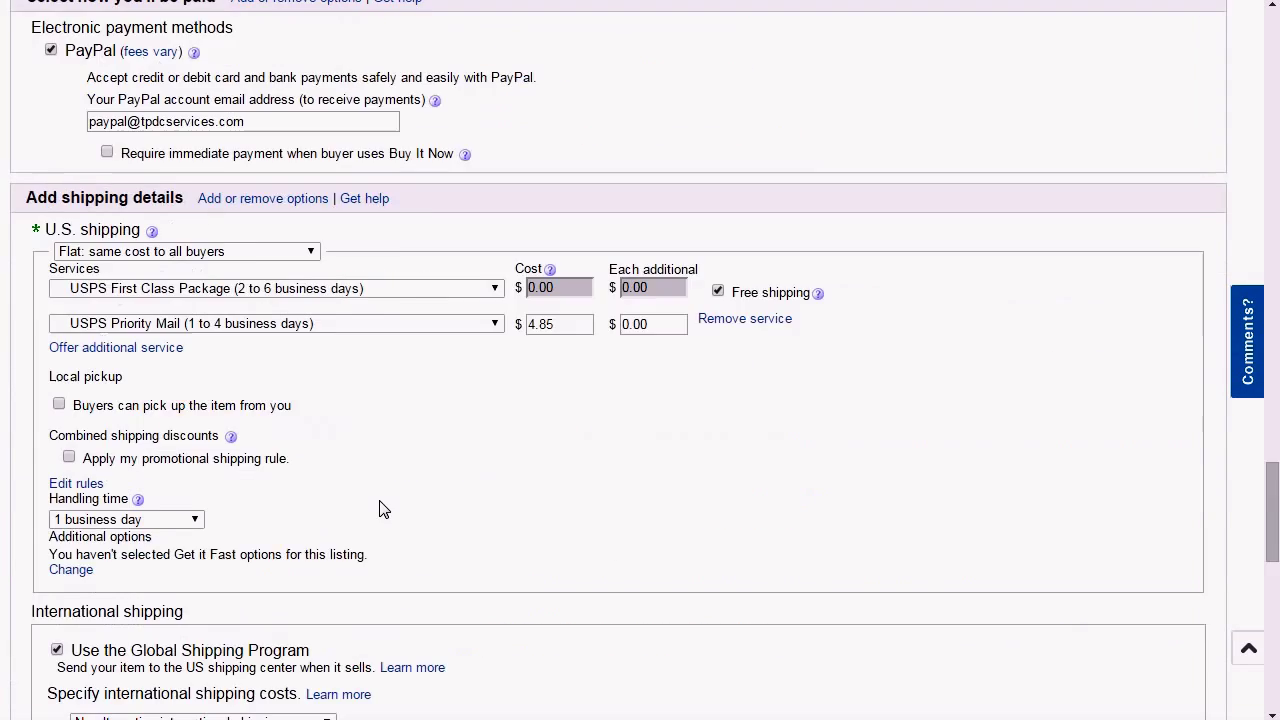
pyautogui.scroll(-5, 368, 500)
pyautogui.click(55, 528)
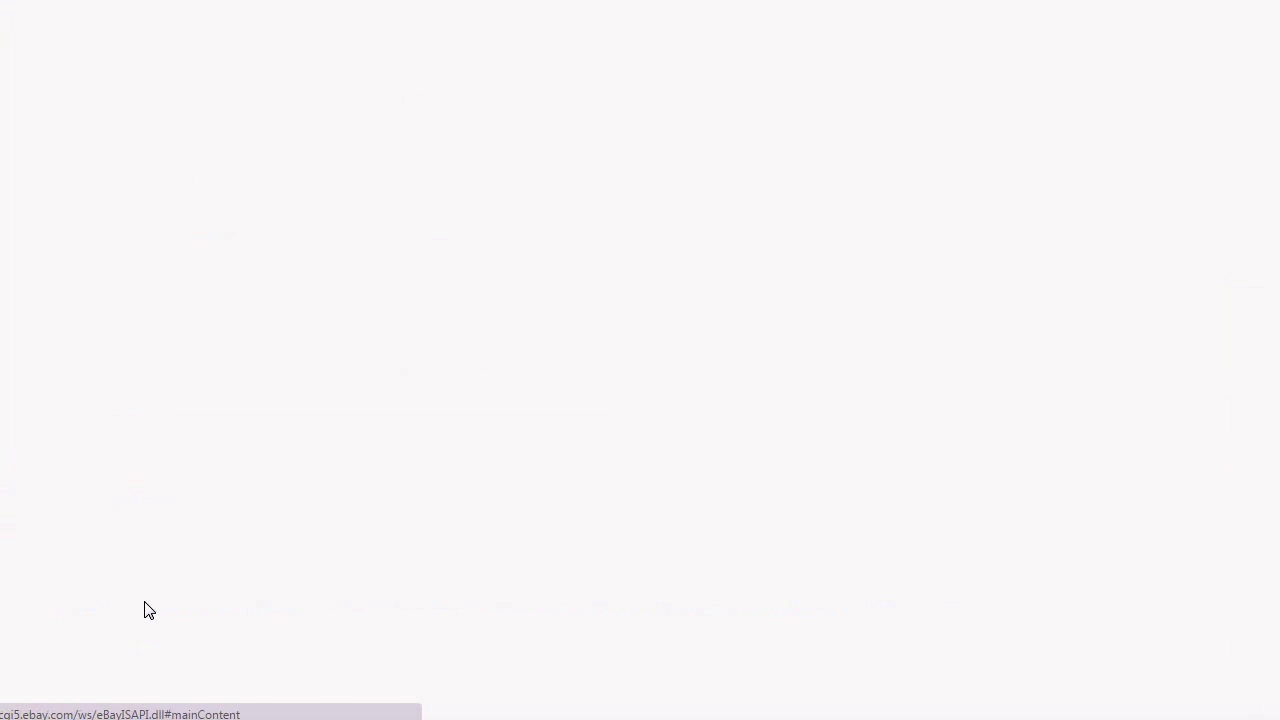
pyautogui.scroll(-2, 145, 610)
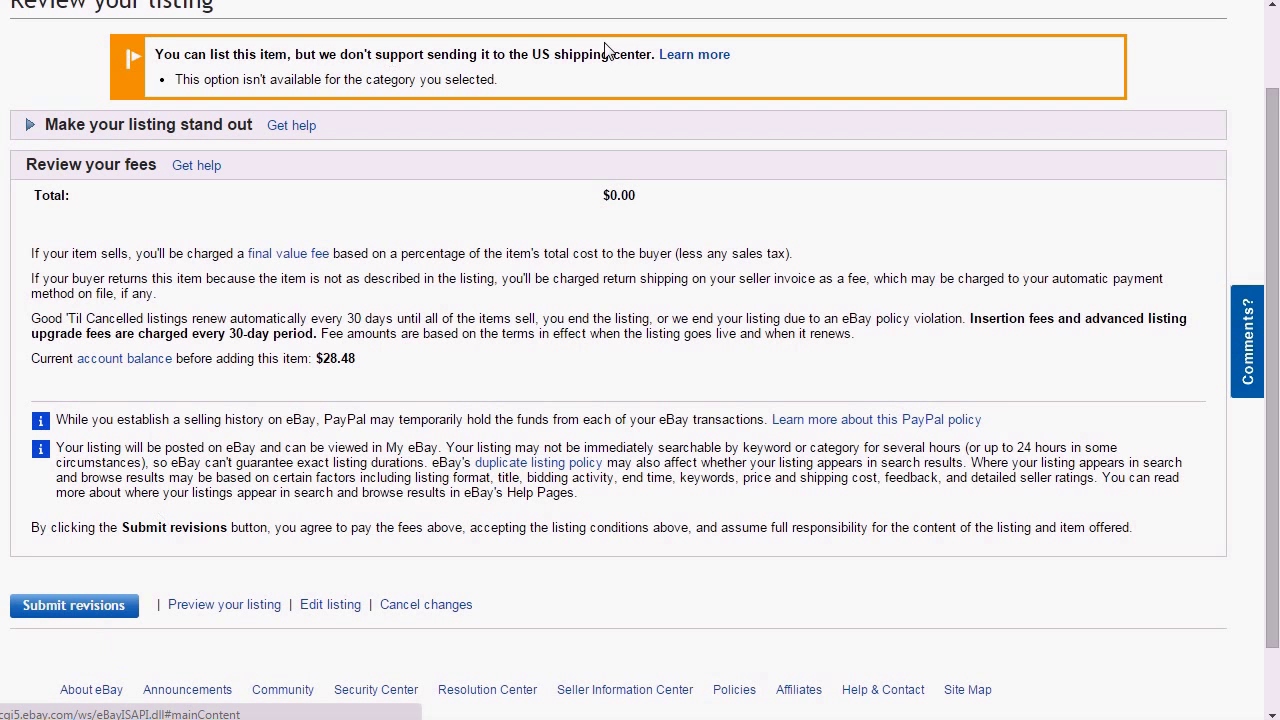
pyautogui.click(95, 605)
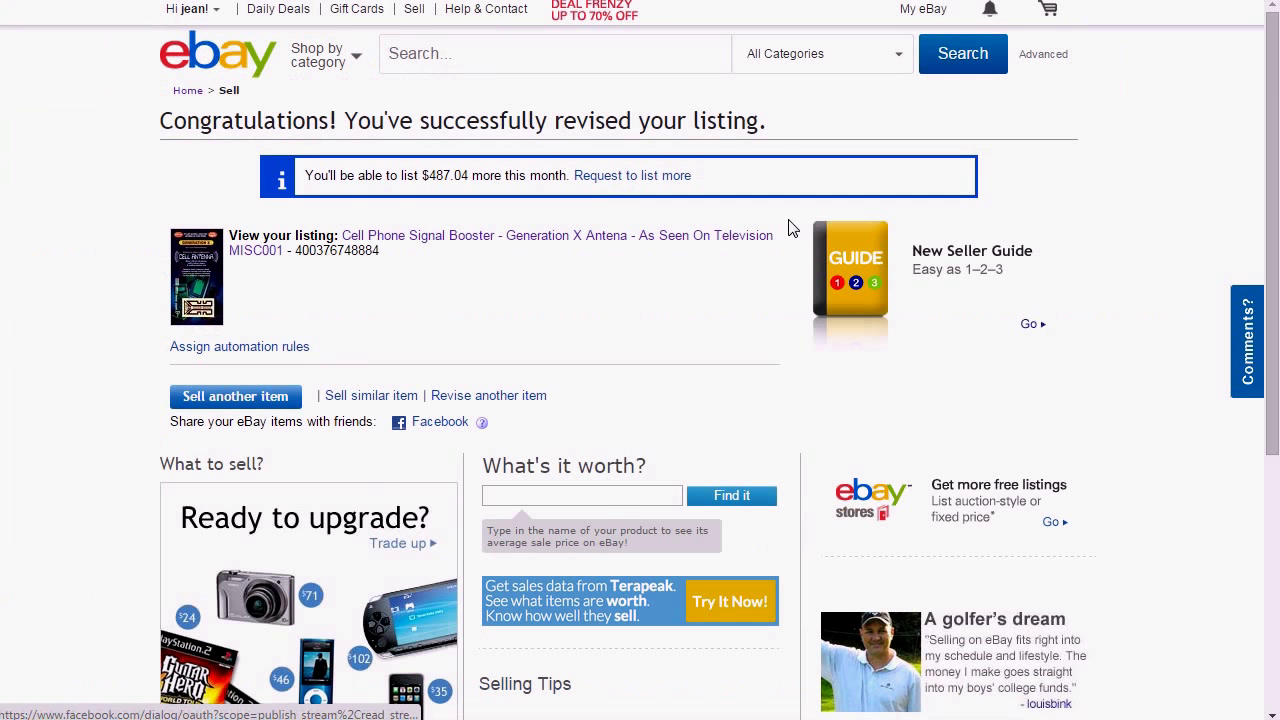
# Step: View the revised listing's item page and highlight its '351 sold' figure
pyautogui.click(567, 238)
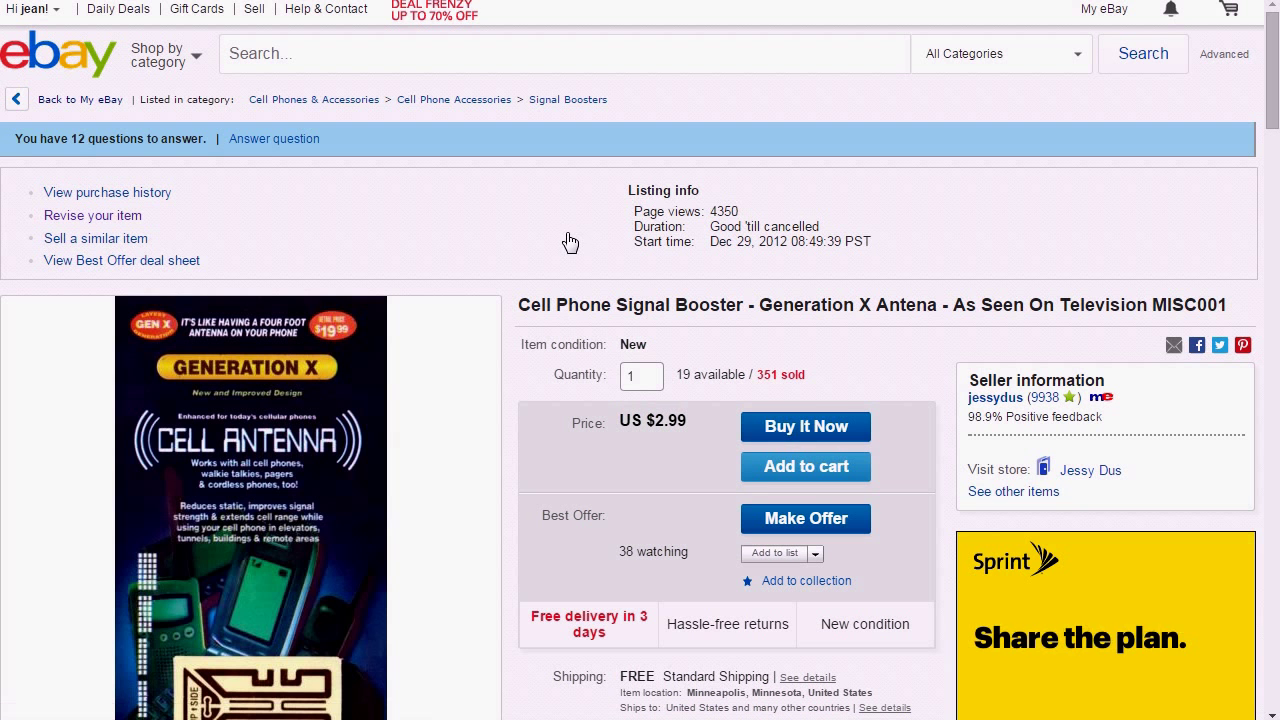
pyautogui.moveTo(806, 376); pyautogui.dragTo(752, 376)
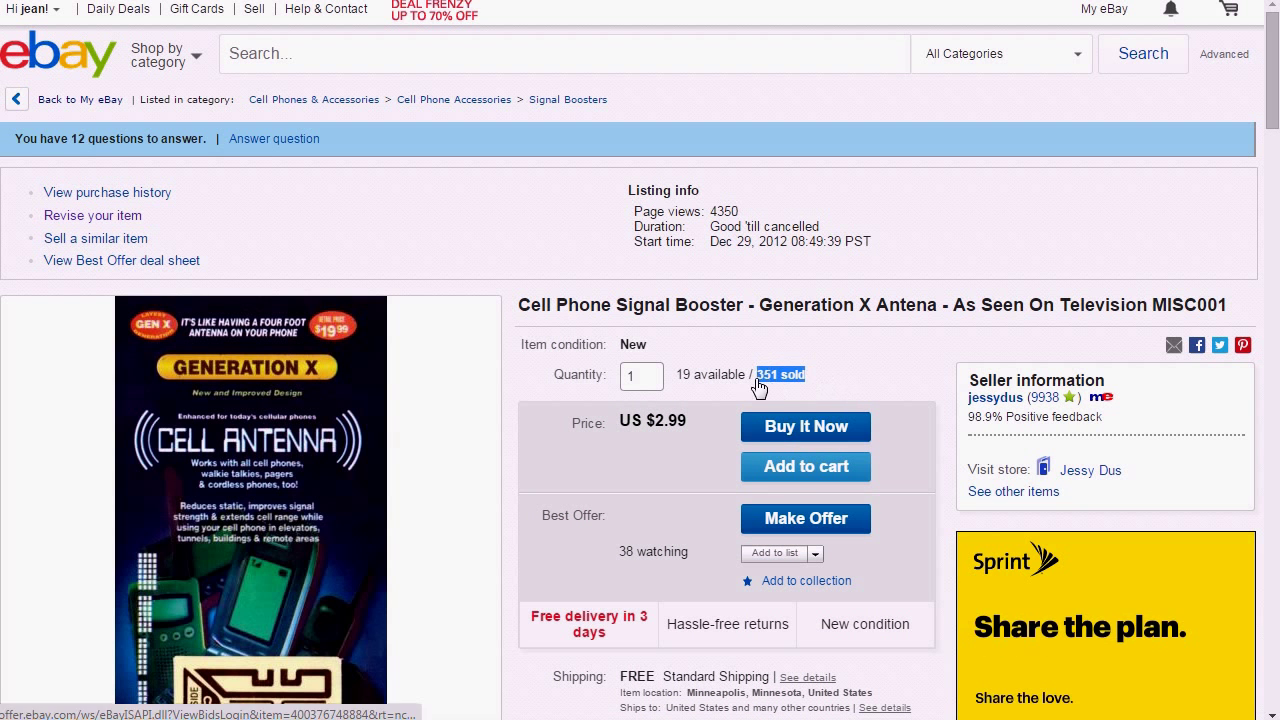